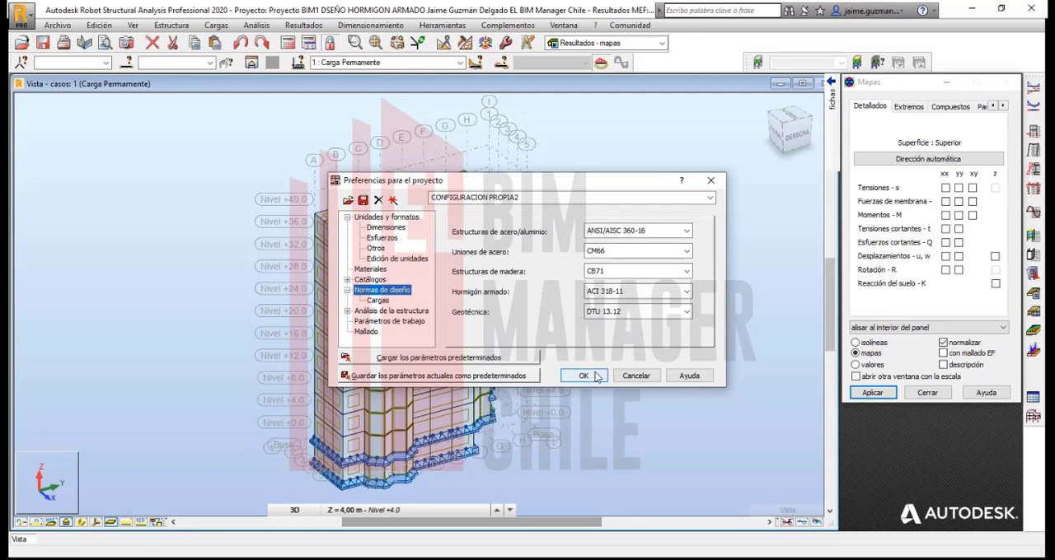
Step: Accept the project preferences with ACI 318-11 for reinforced concrete and switch to the Barras - armadura teórica layout
click(580, 376)
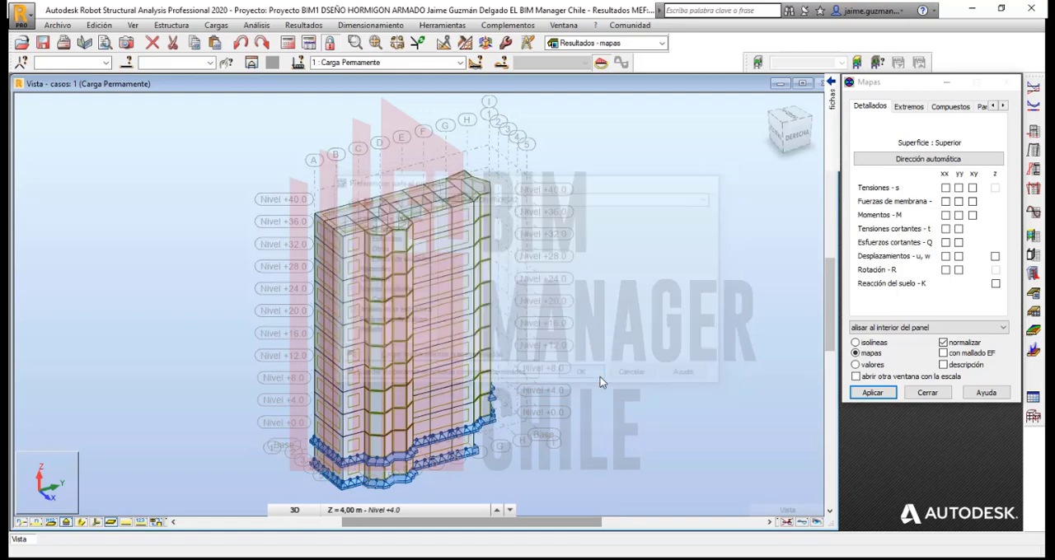
click(661, 43)
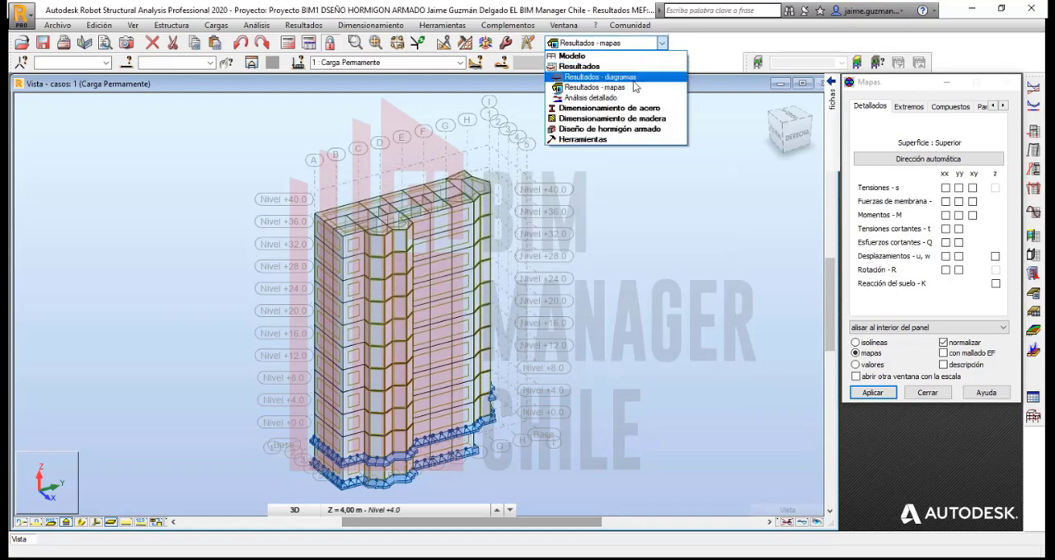
click(639, 132)
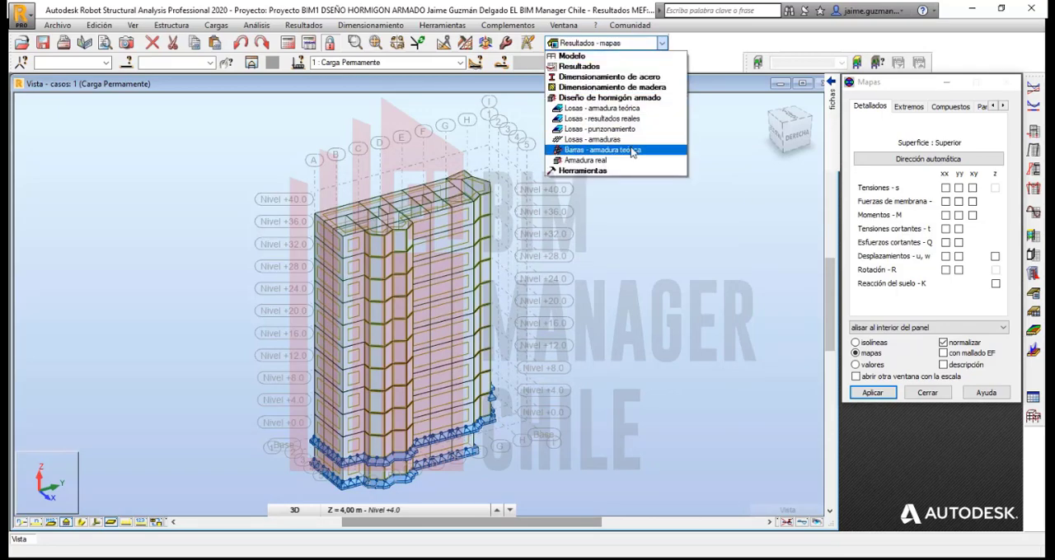
click(630, 152)
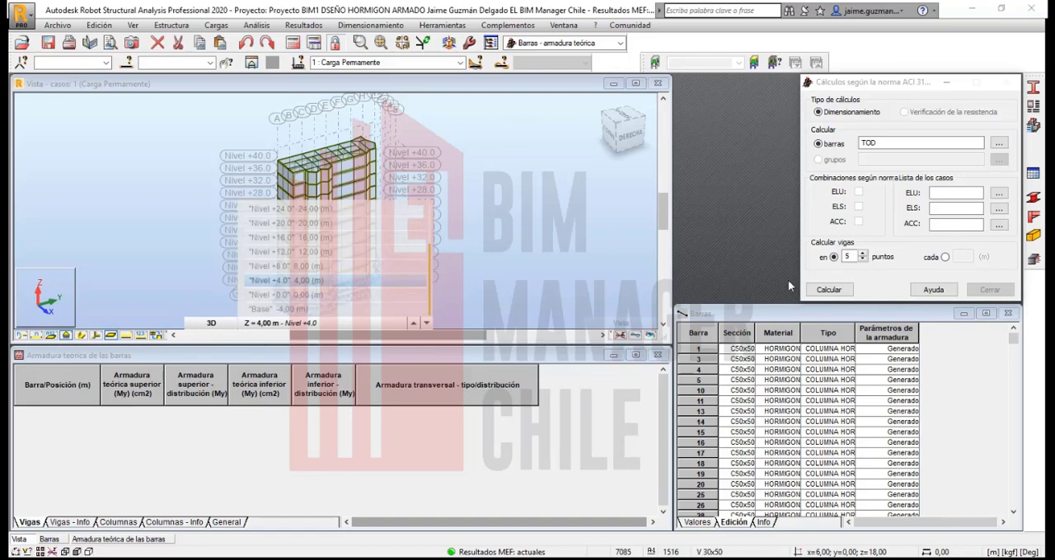
click(856, 86)
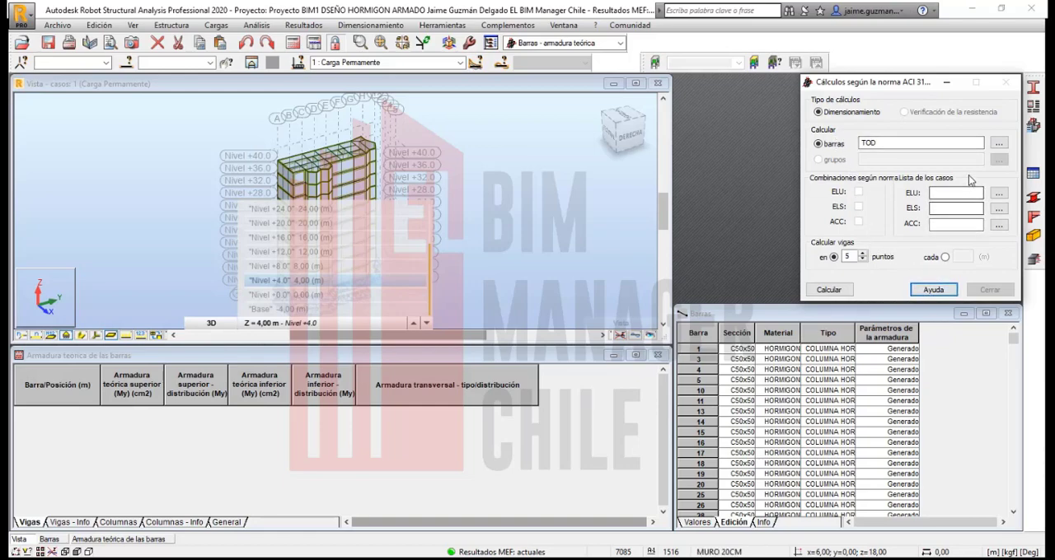
Step: In the VIGA HORMIGON TIPO 1 member type, make support lengths follow the structure geometry and turn off the admissible deflection check
click(1036, 108)
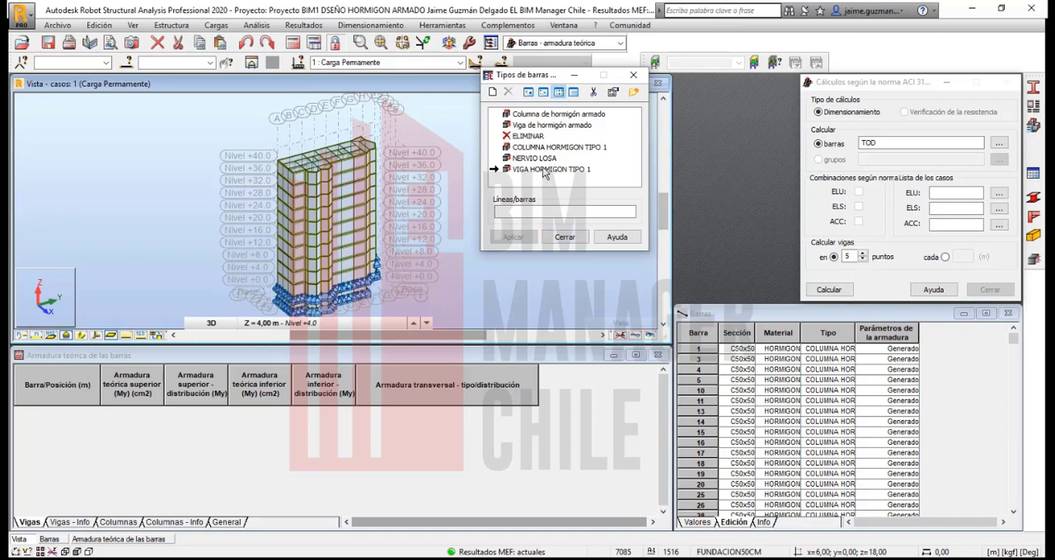
double_click(548, 170)
drag(572, 98, 312, 124)
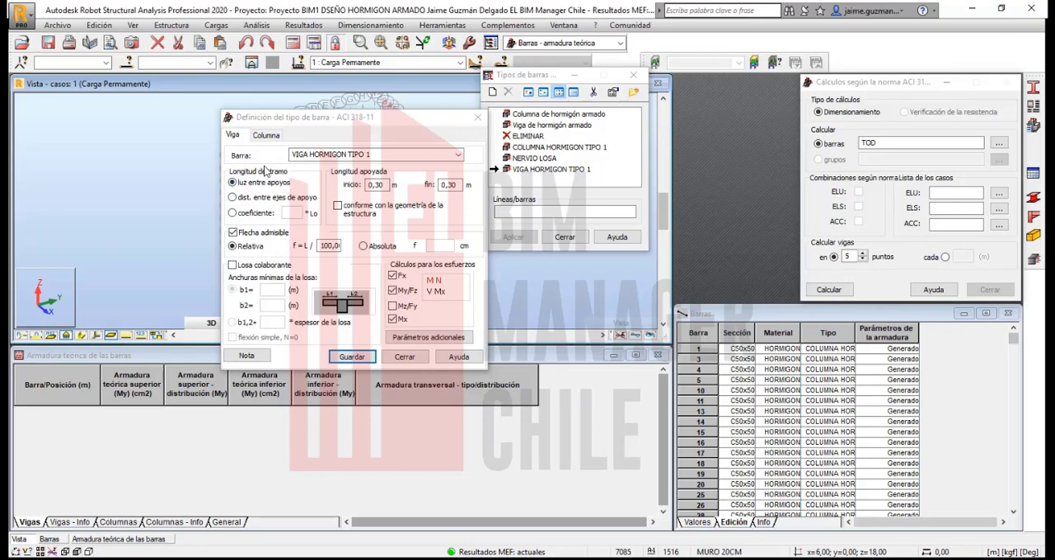
click(338, 206)
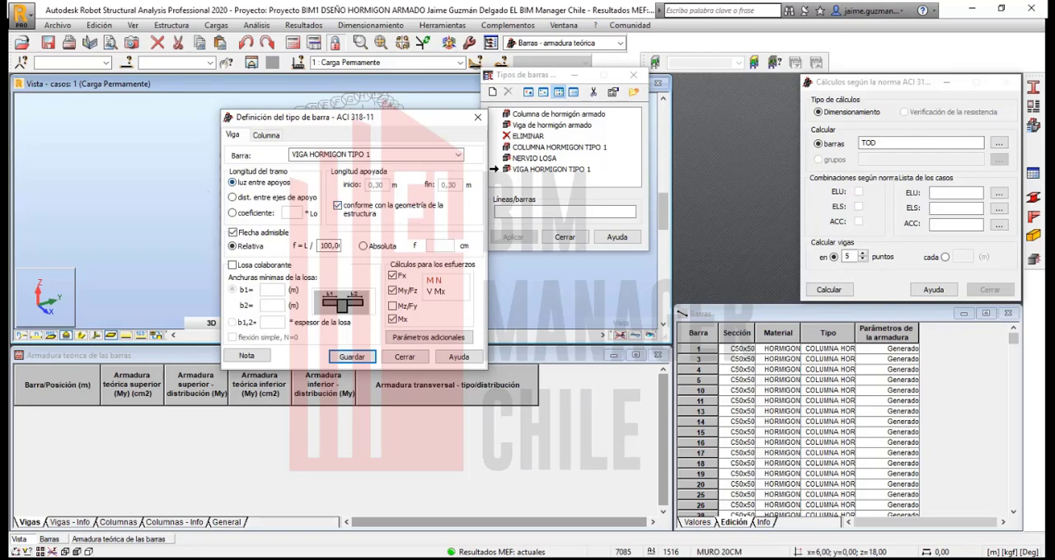
drag(302, 122, 454, 208)
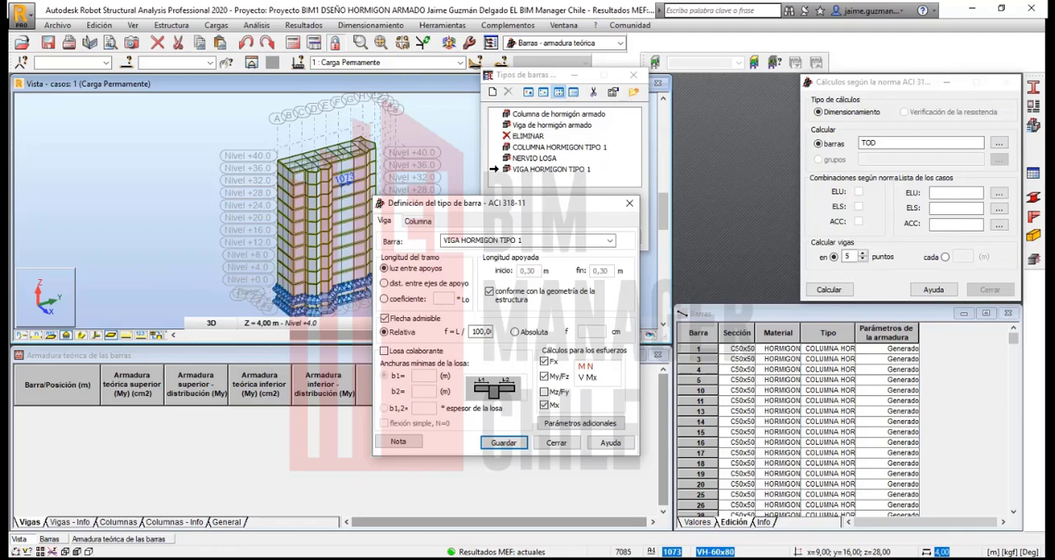
click(384, 319)
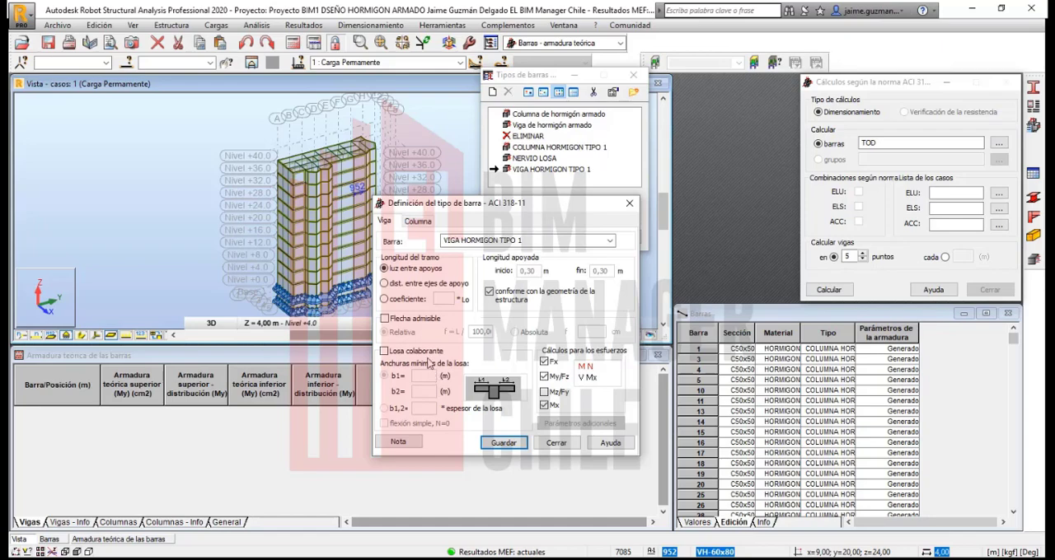
drag(419, 202, 420, 173)
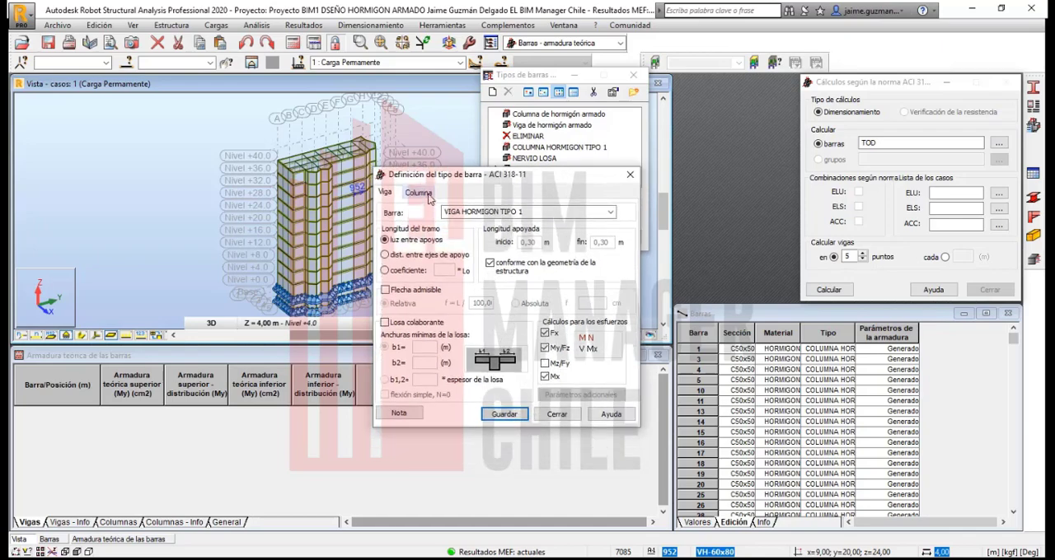
Step: Examine the slender-column parameters and the Y-axis buckling models of COLUMNA HORMIGON TIPO 1
click(425, 195)
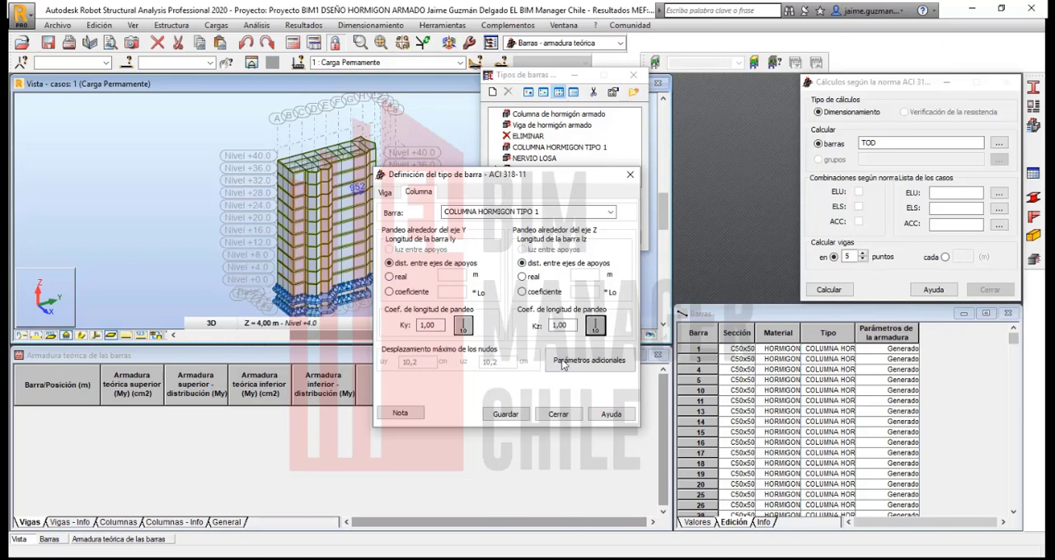
click(583, 368)
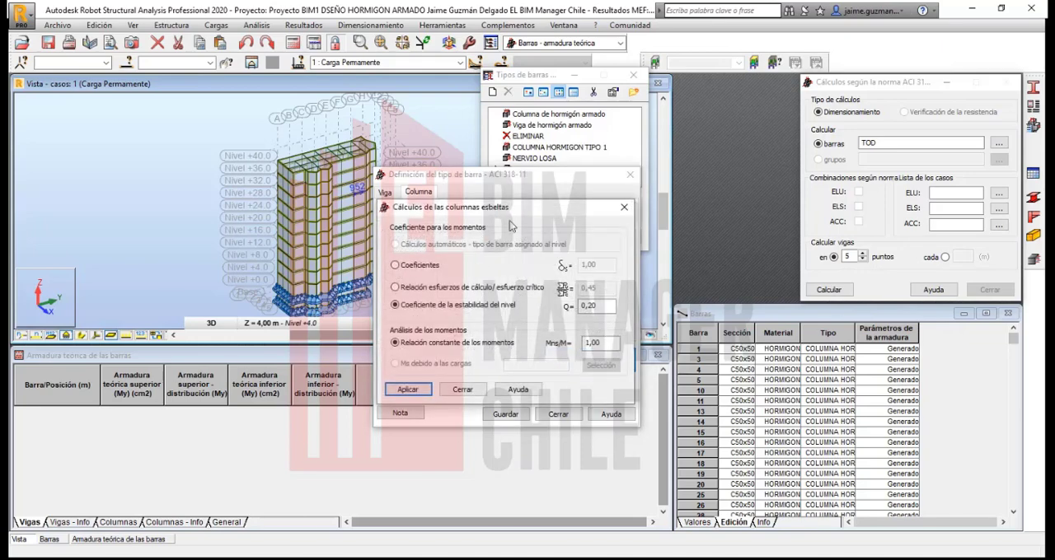
drag(490, 206, 791, 164)
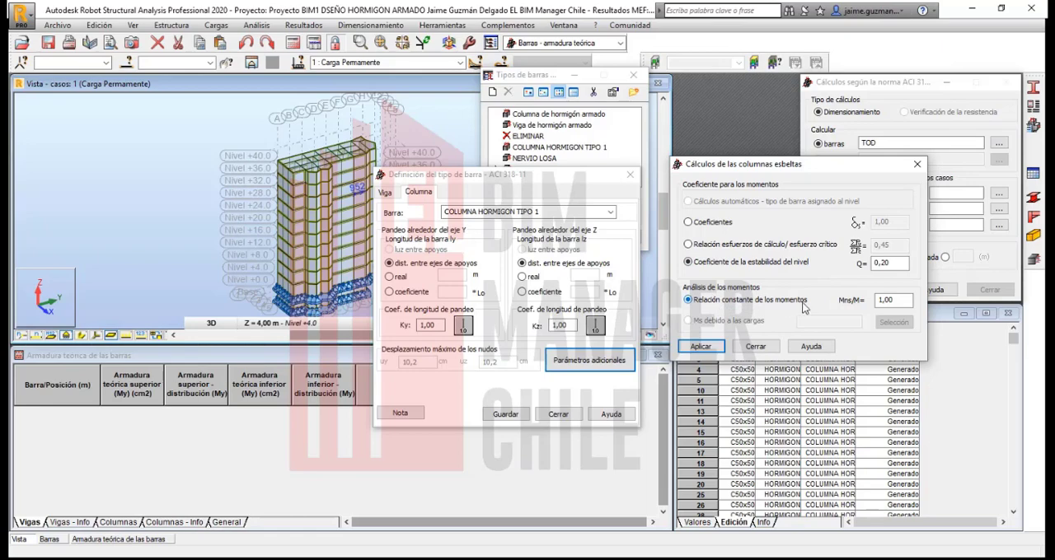
click(755, 346)
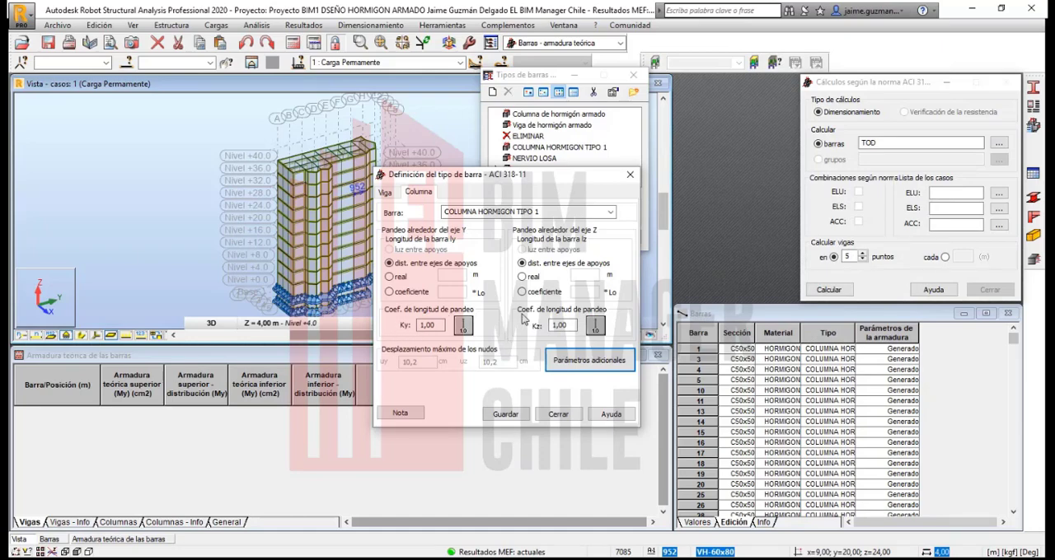
click(464, 326)
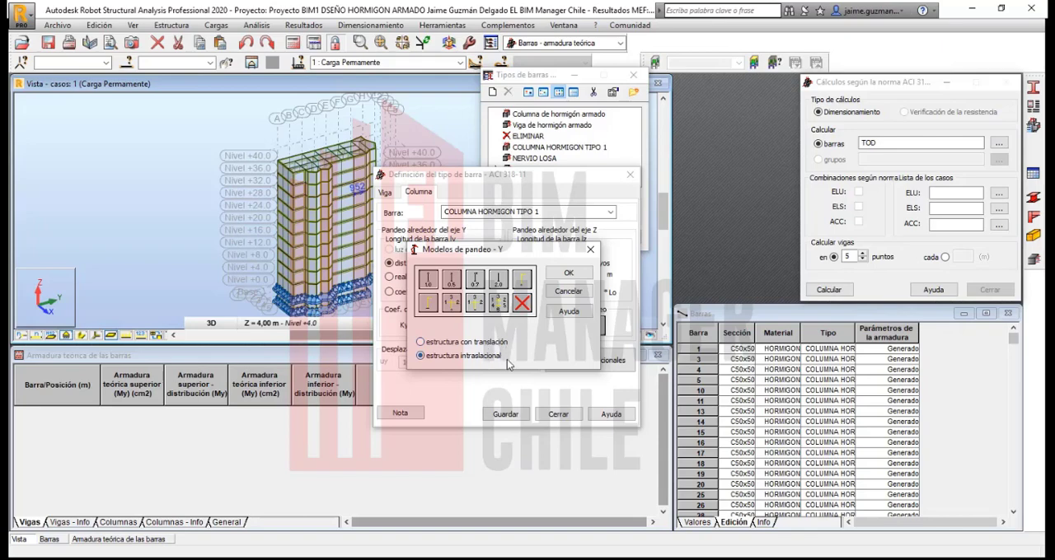
click(568, 291)
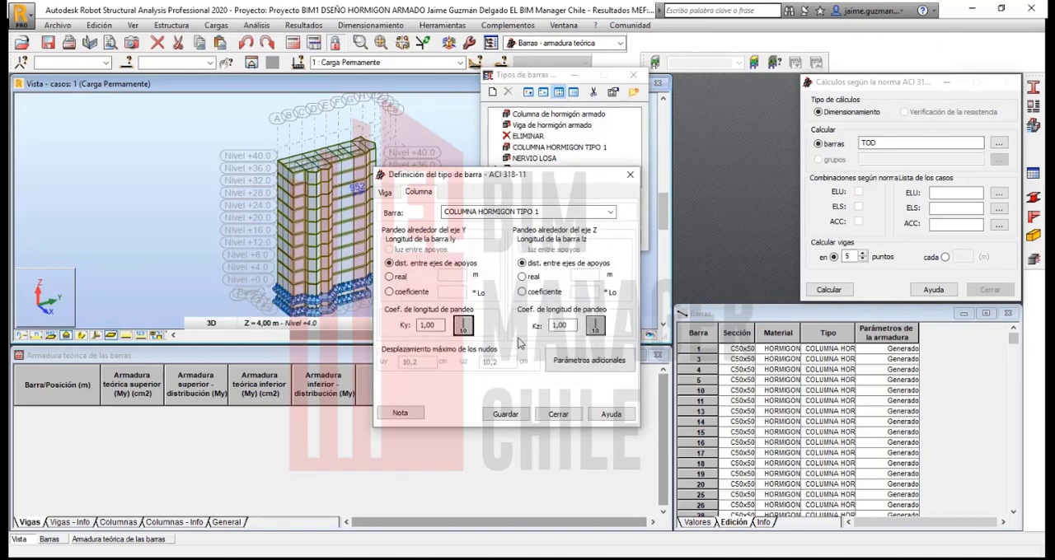
click(464, 328)
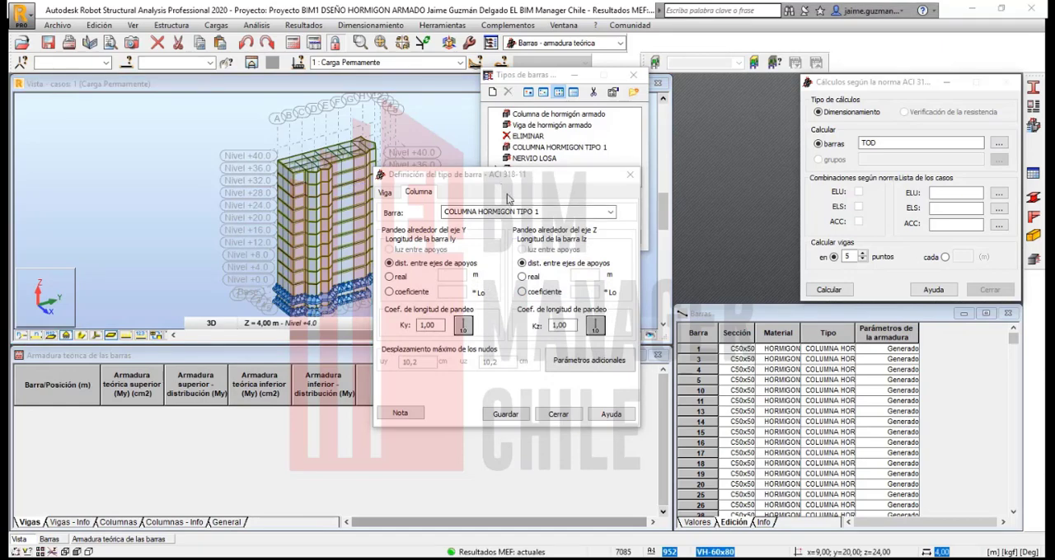
Step: Turn off Losa colaborante for the NERVIO LOSA beam type, save it and close the type definition
click(383, 200)
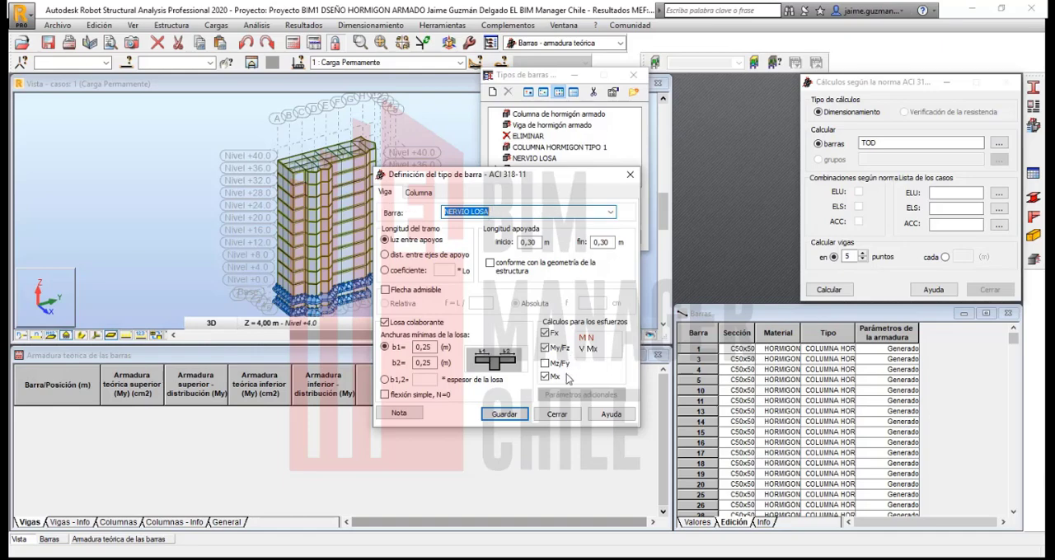
click(493, 415)
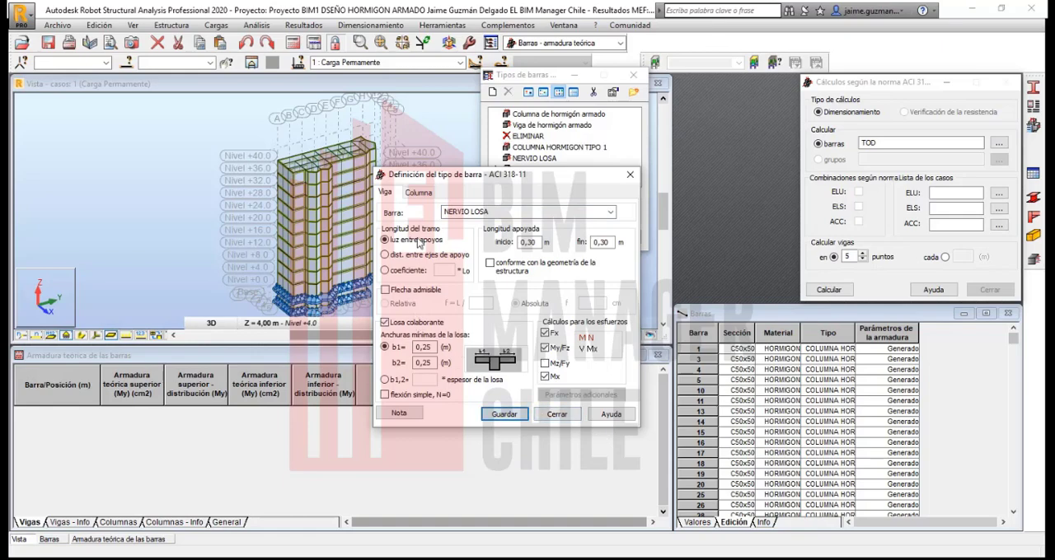
click(384, 323)
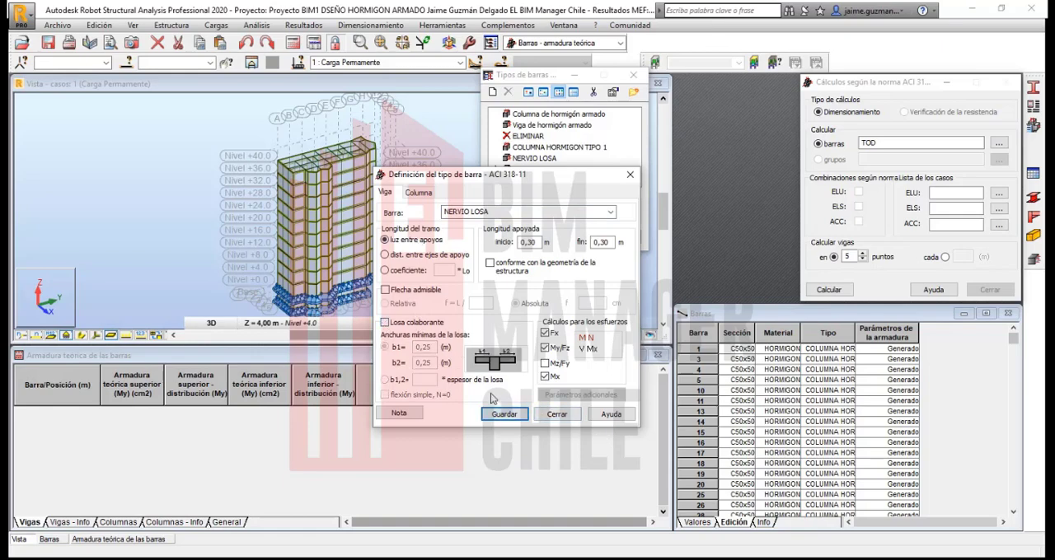
click(509, 419)
click(557, 415)
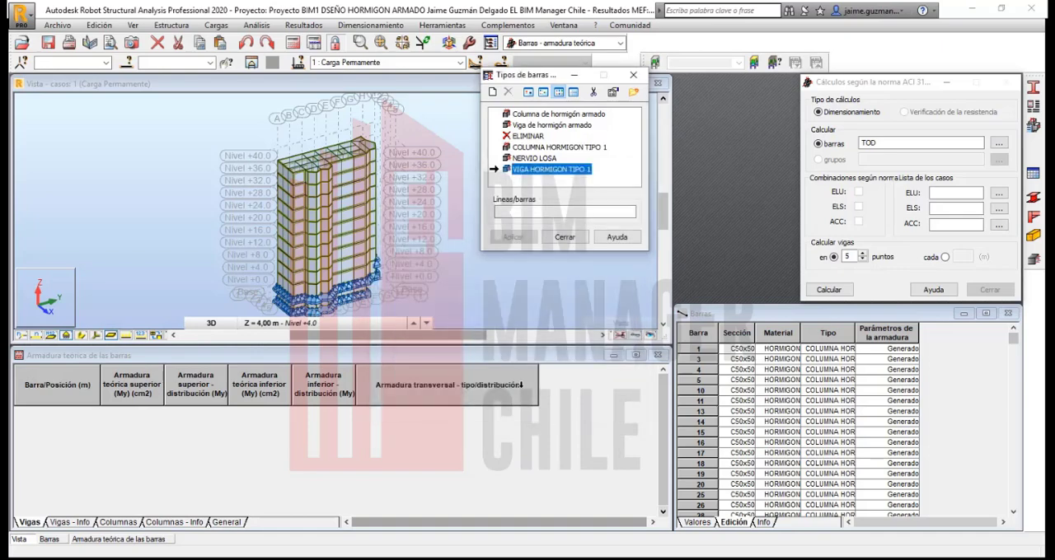
Step: Make COLUMNA HORMIGON TIPO 1 the current member type and close the list of bar types
drag(525, 79, 519, 133)
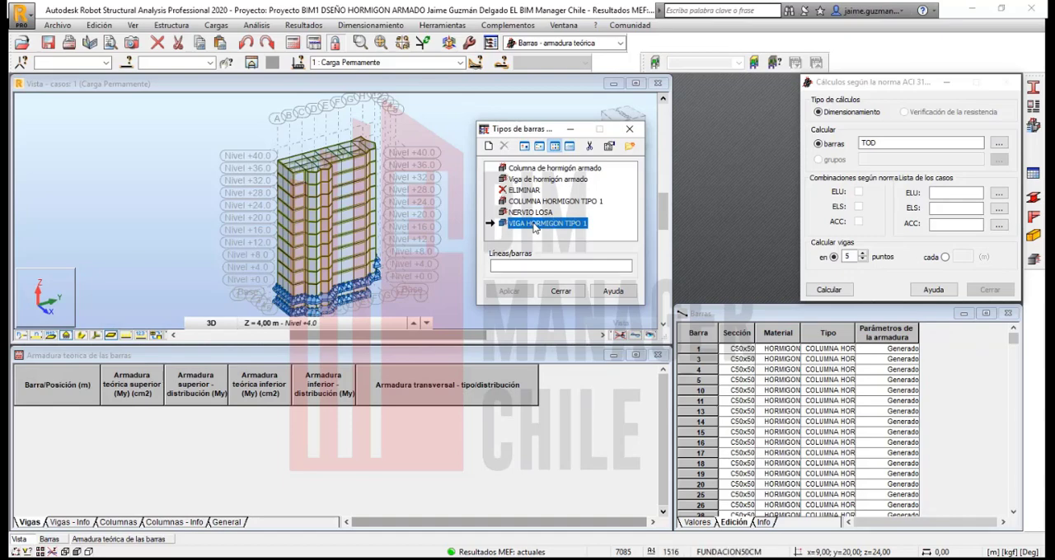
click(550, 202)
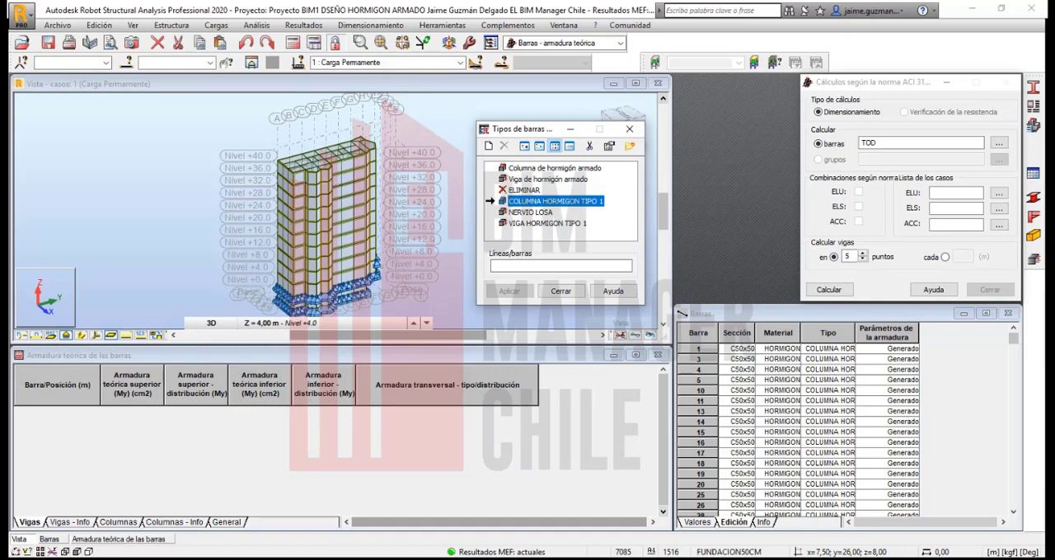
click(560, 291)
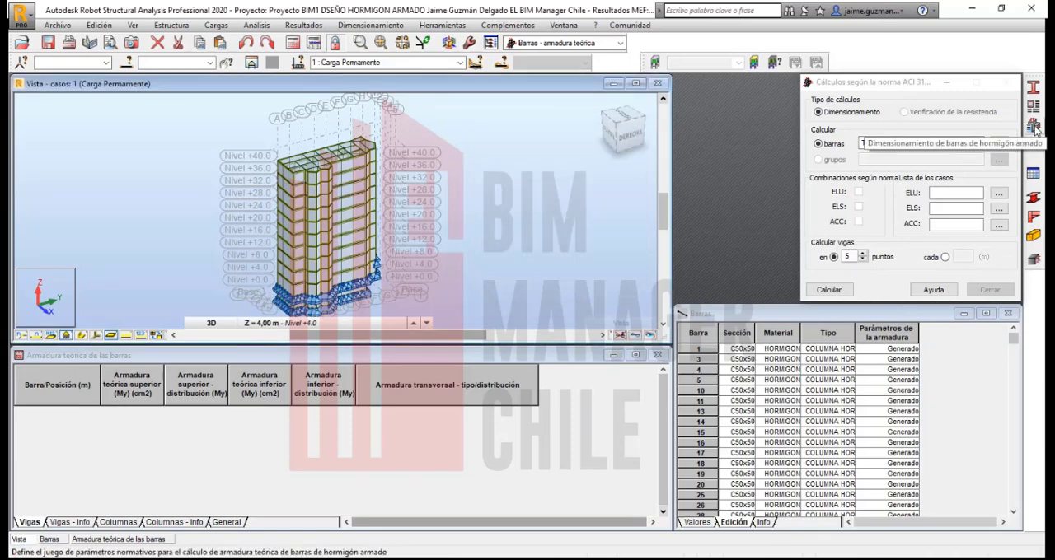
Step: Start a new set of ACI 318-11 calculation parameters for reinforced concrete bars and name it Armadura General
click(1033, 125)
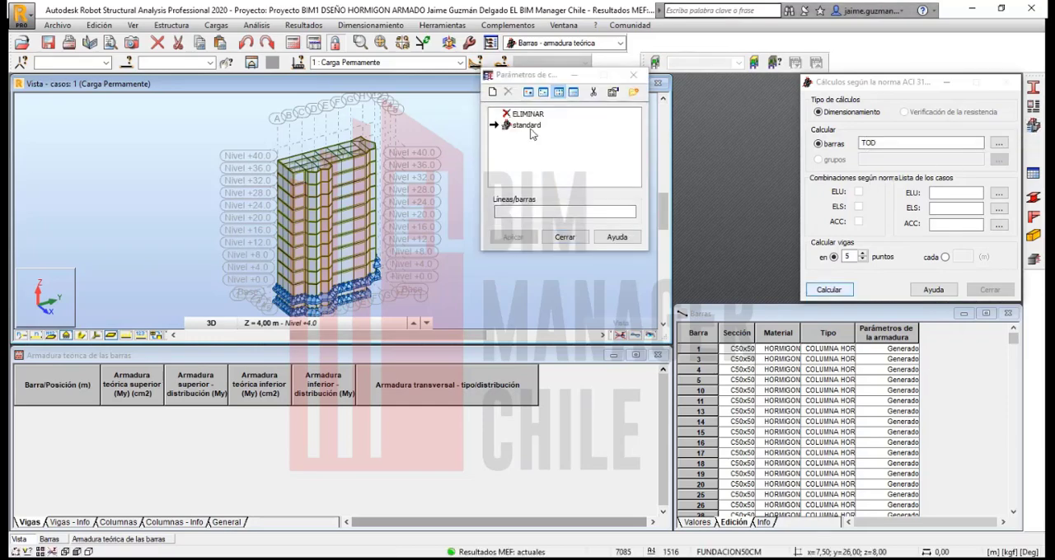
click(493, 97)
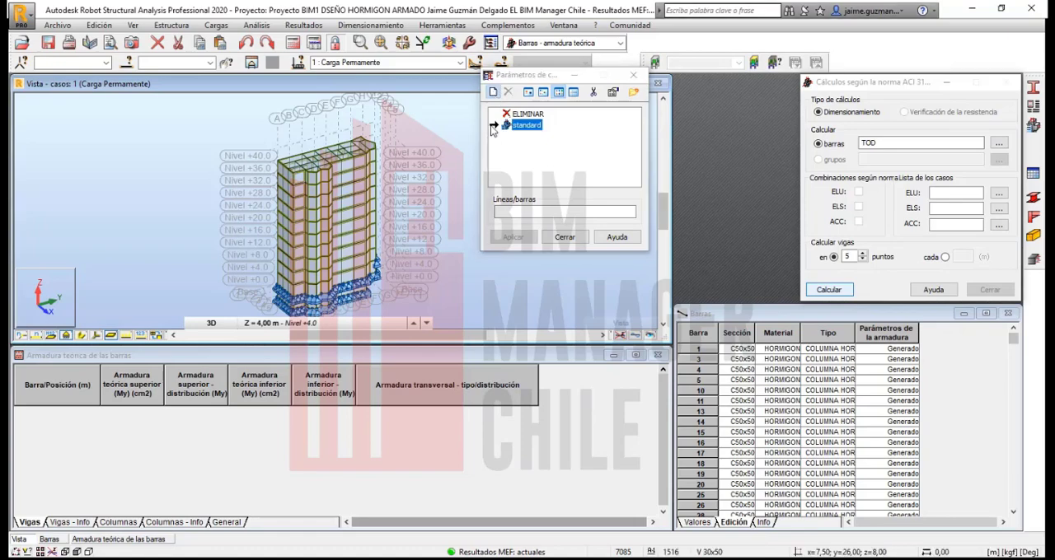
click(494, 96)
drag(521, 20, 264, 92)
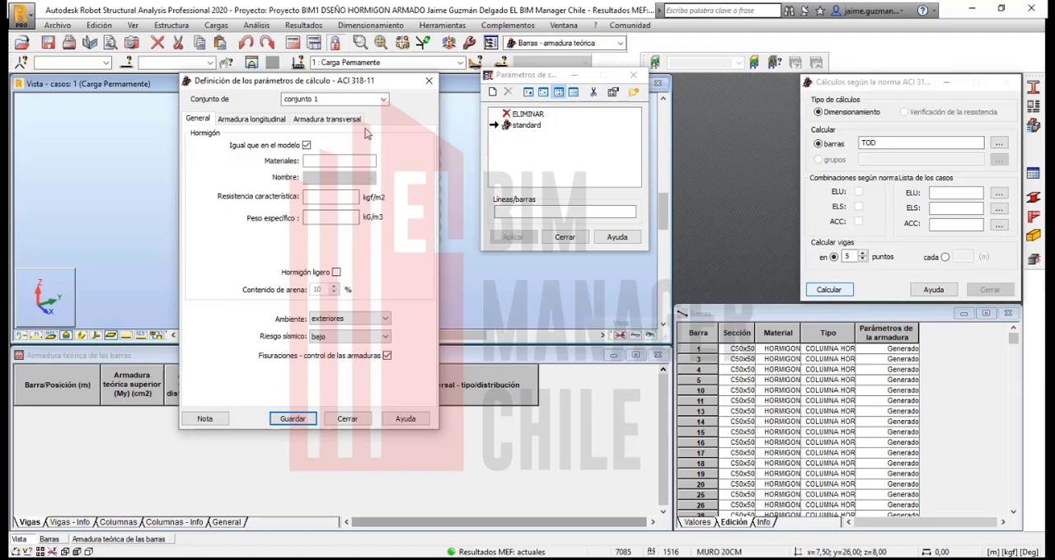
drag(260, 82, 294, 105)
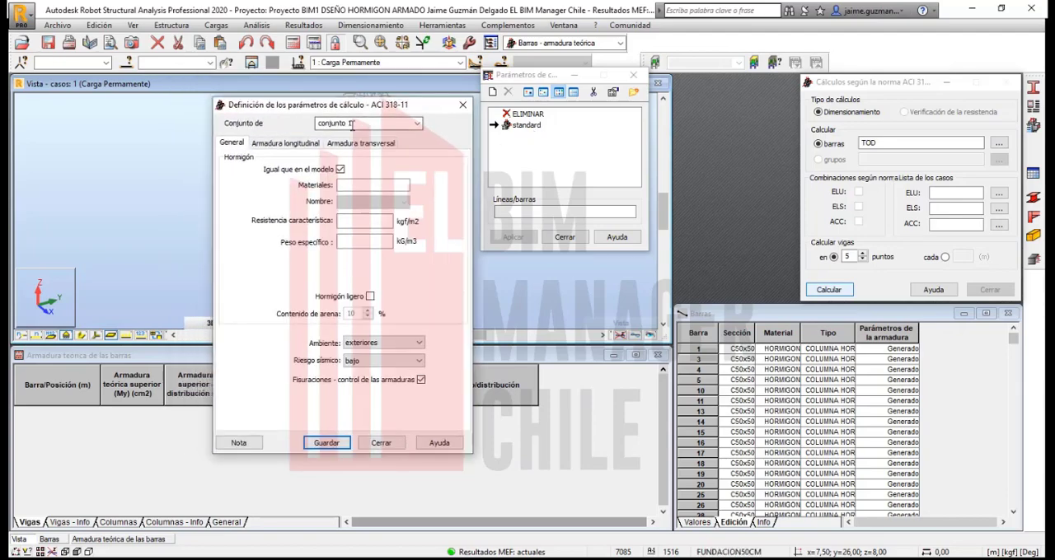
double_click(351, 124)
text(A)
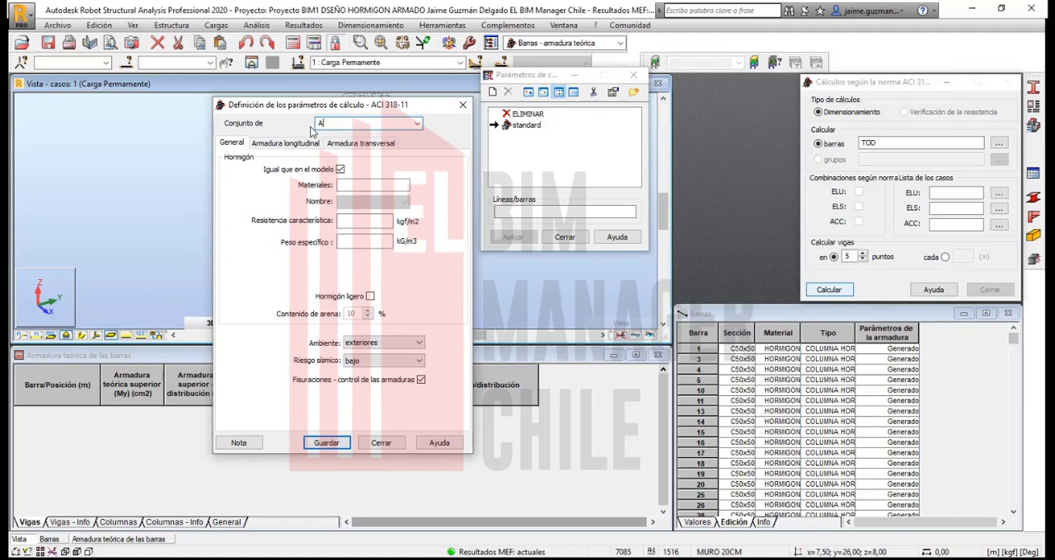
text(rmadura General)
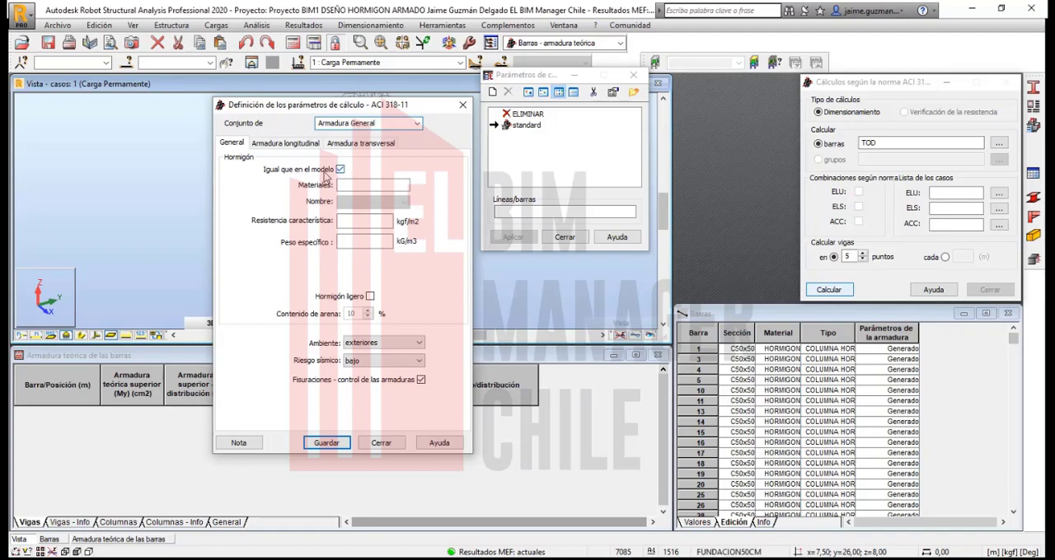
click(380, 186)
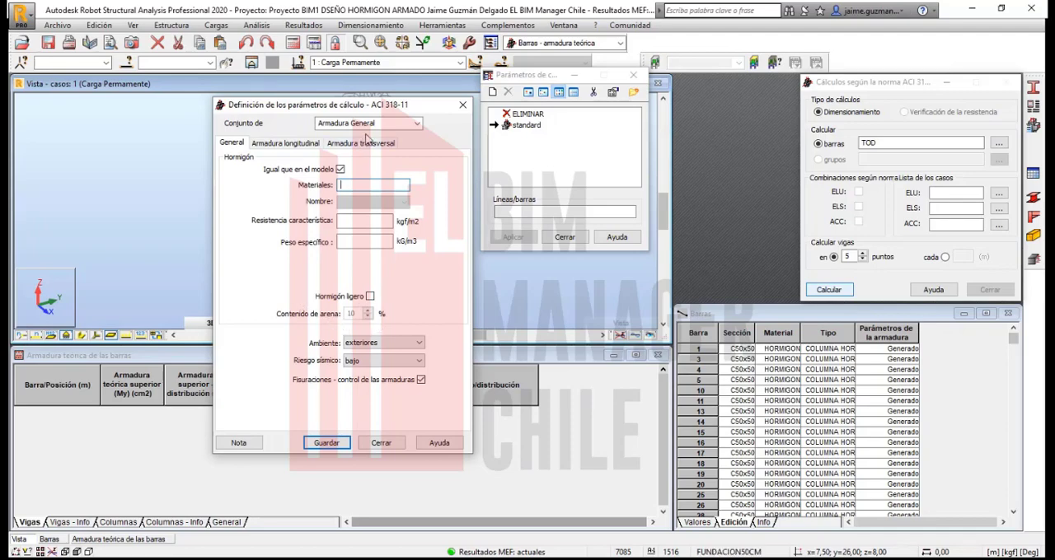
Step: Set the Armadura General parameters to an interiores environment and alto seismic risk
click(370, 345)
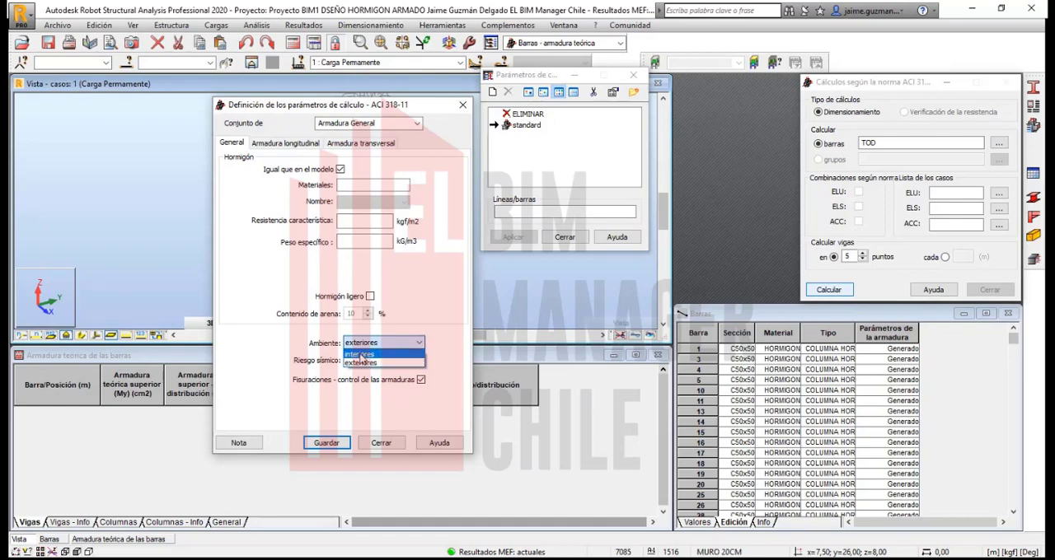
click(359, 354)
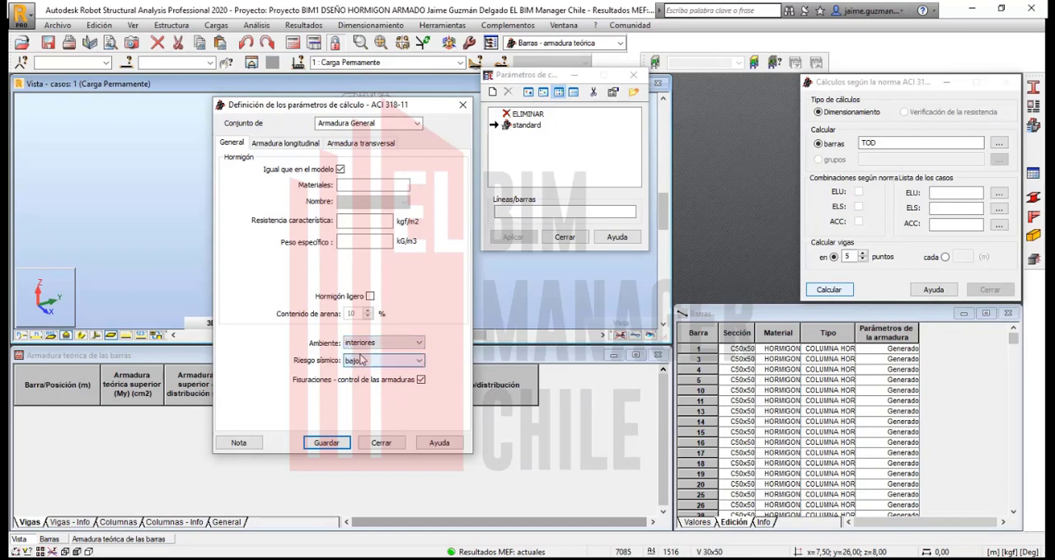
click(383, 365)
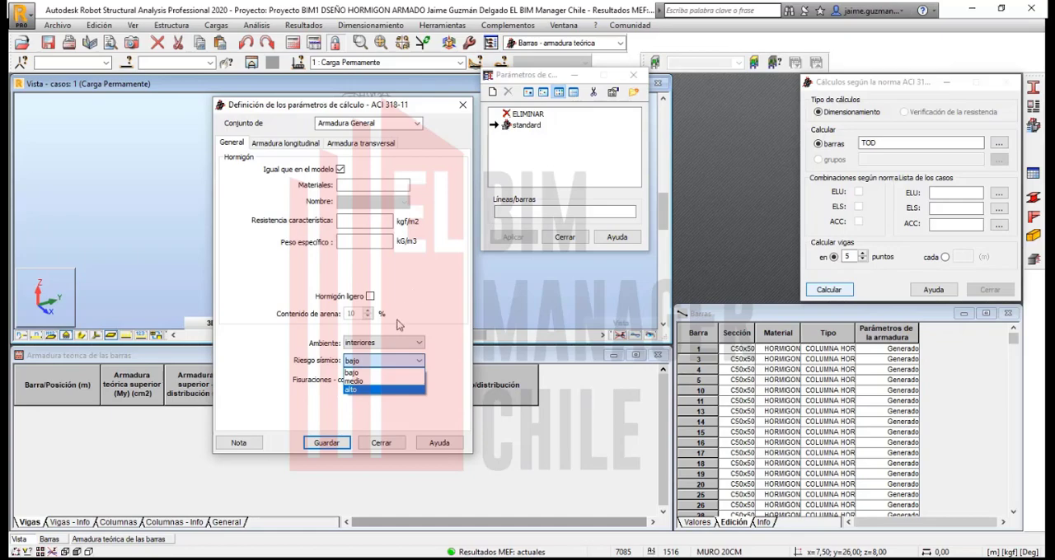
click(349, 389)
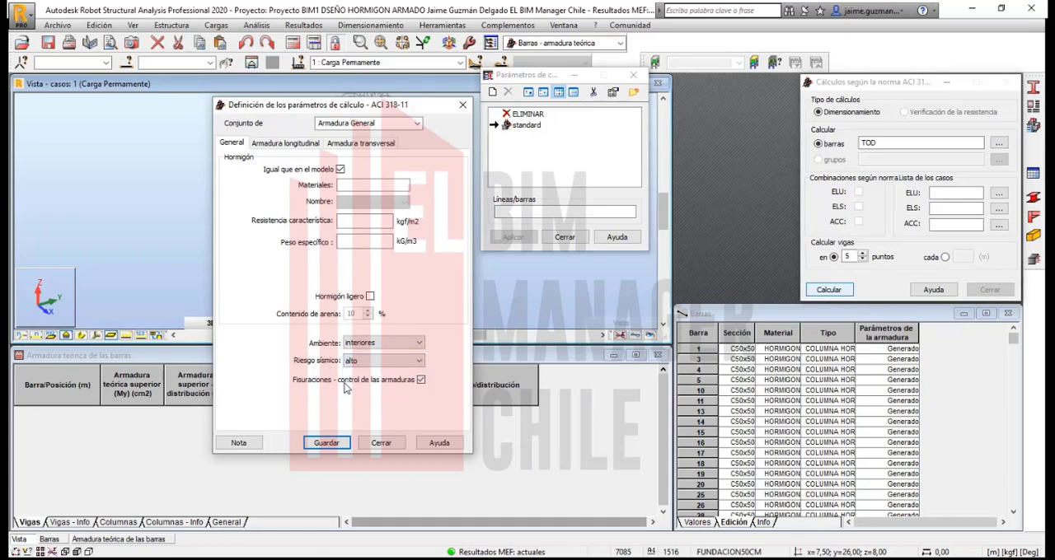
Step: Turn off Fisuraciones - control de las armaduras for Armadura General and keep Grade 60 steel with #8 longitudinal bars
click(422, 380)
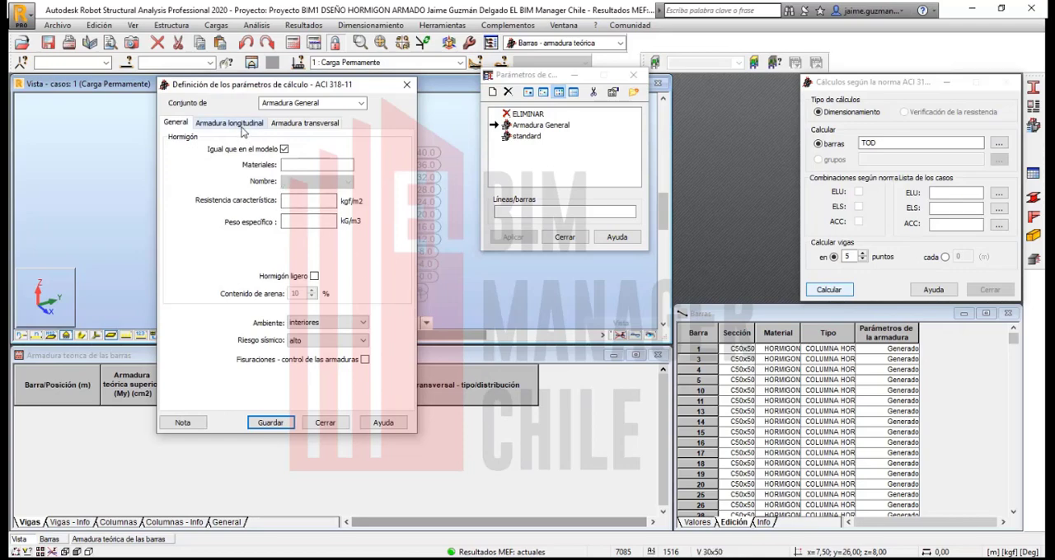
click(244, 125)
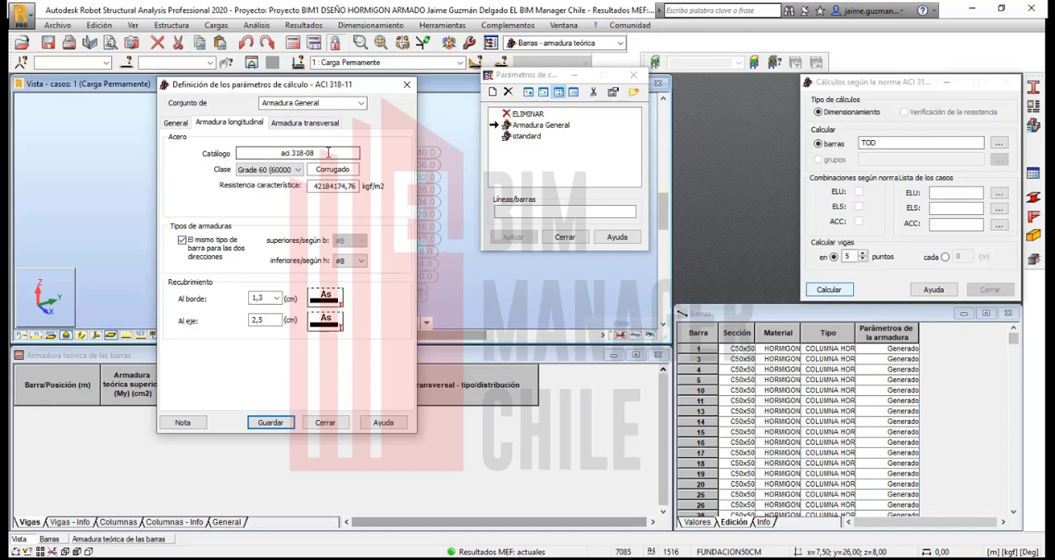
click(277, 169)
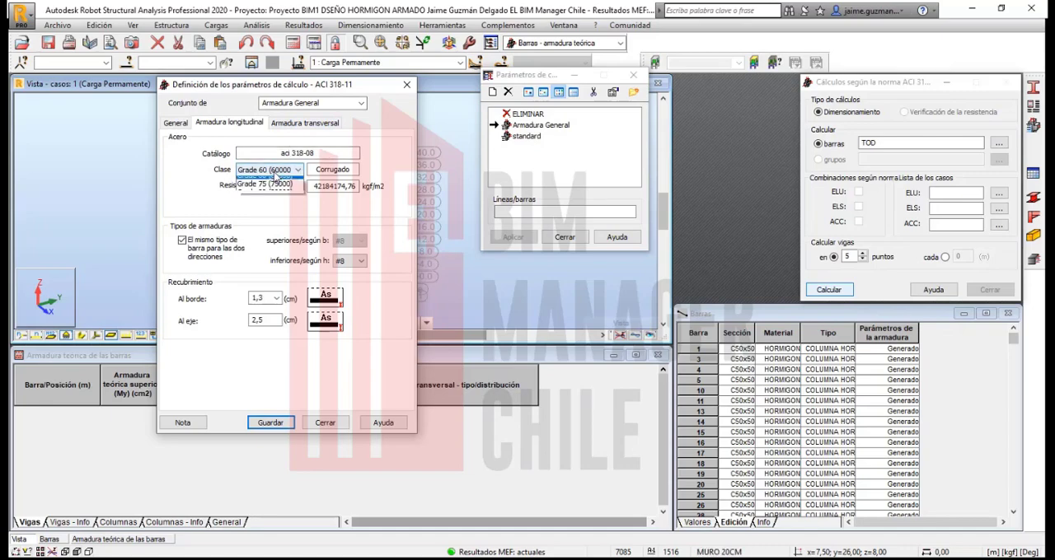
click(252, 191)
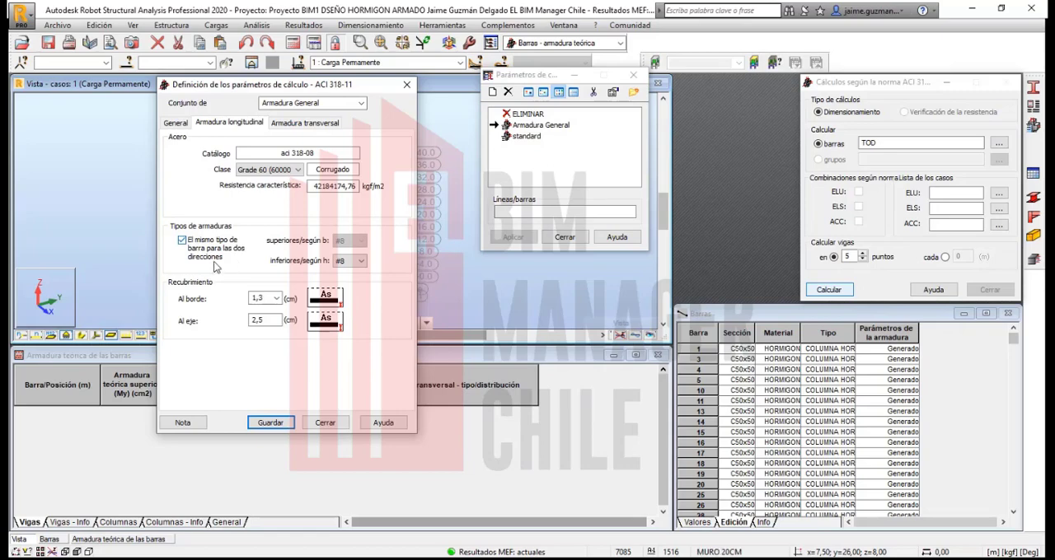
click(360, 261)
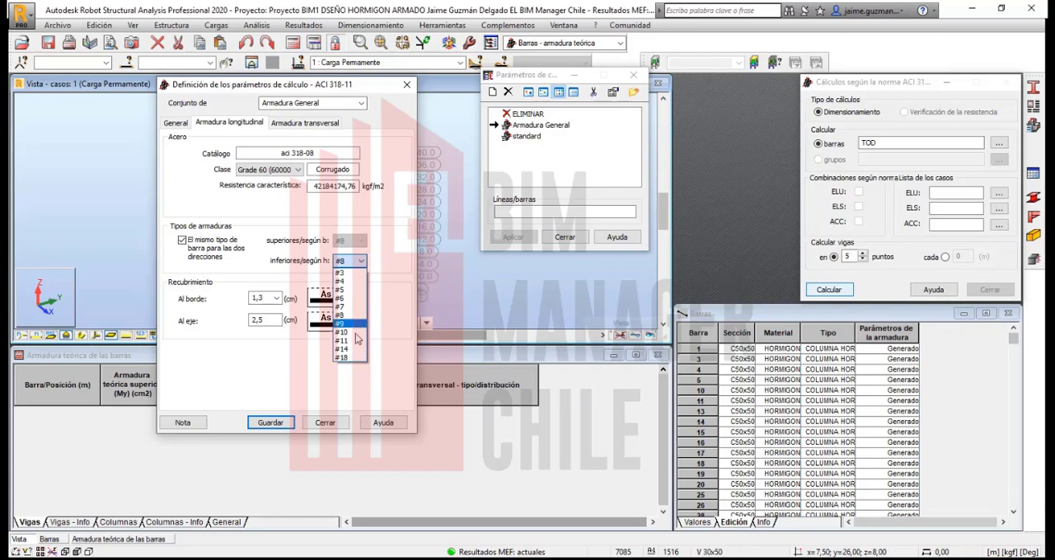
click(385, 255)
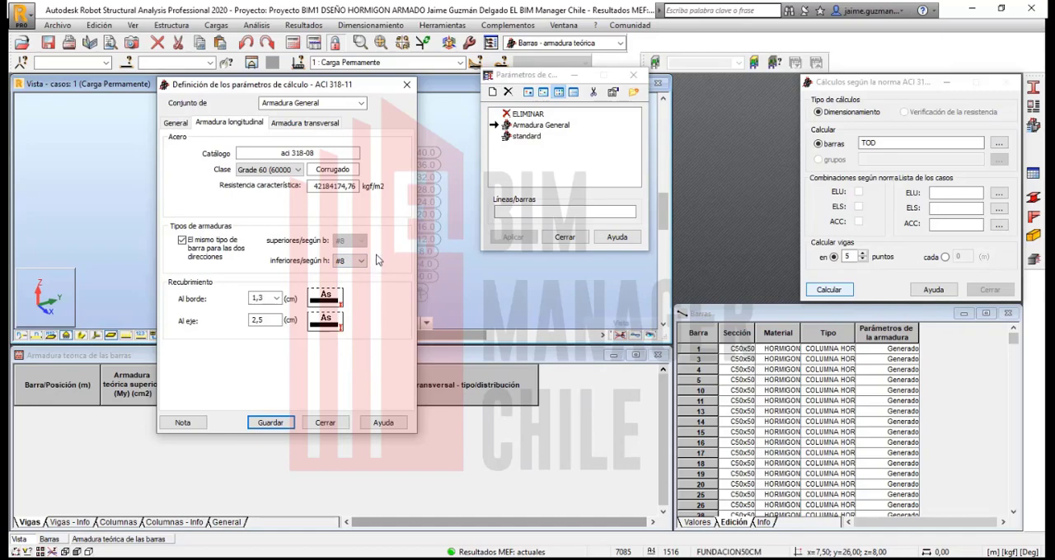
click(264, 298)
Step: Set the Armadura General stirrups to #5 bars, keeping the 90° inclination, overwrite the existing set and close its definition
click(311, 124)
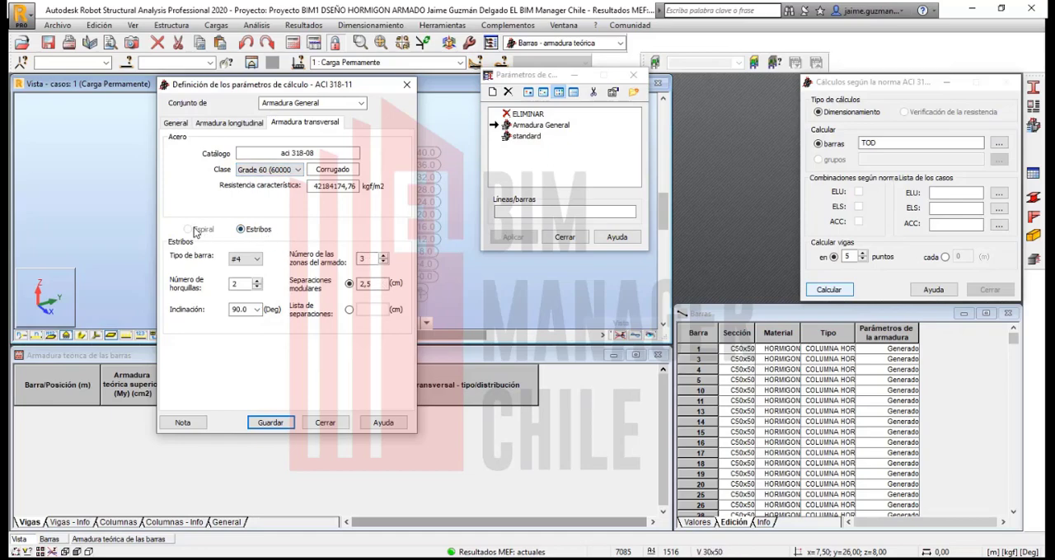
click(246, 259)
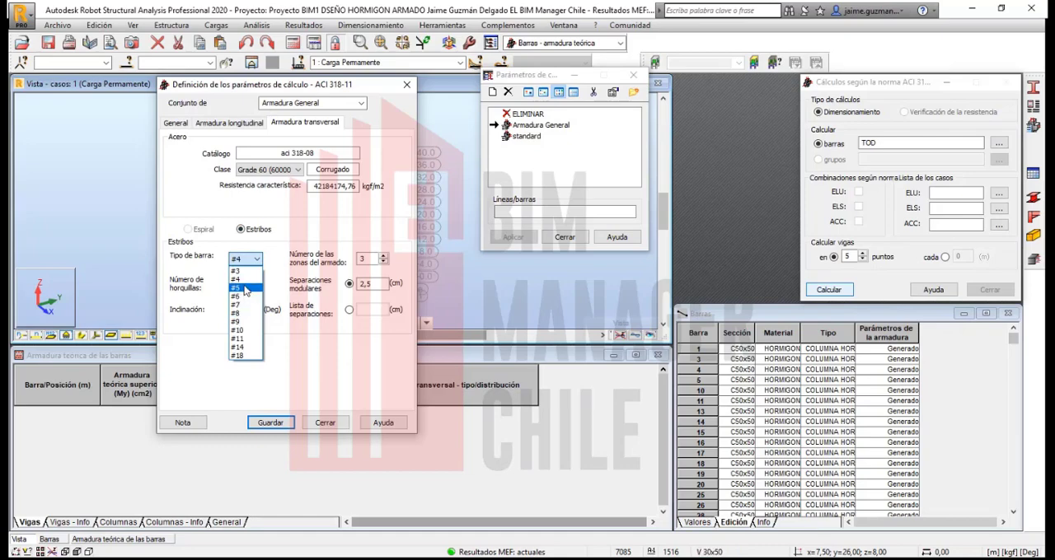
click(239, 287)
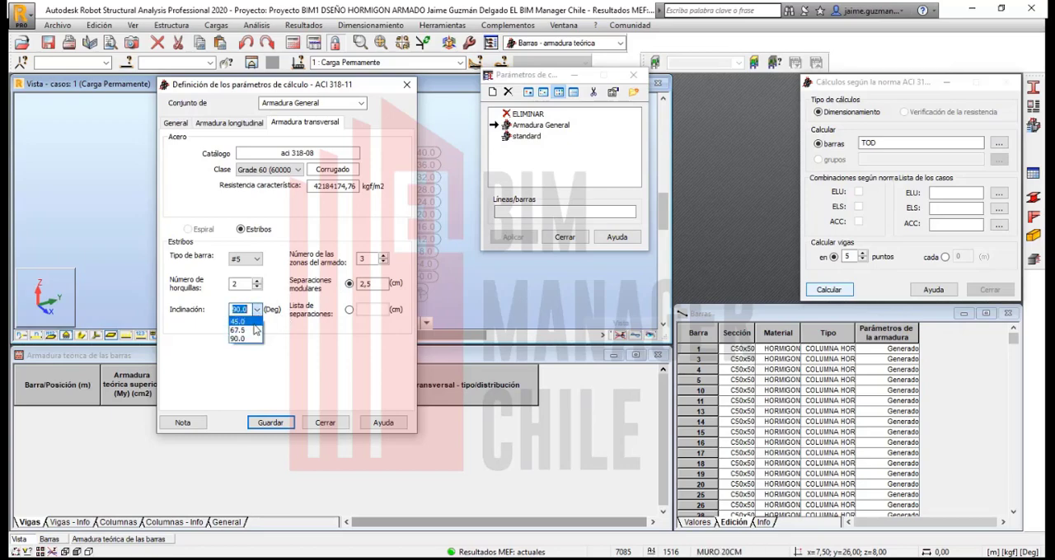
click(283, 307)
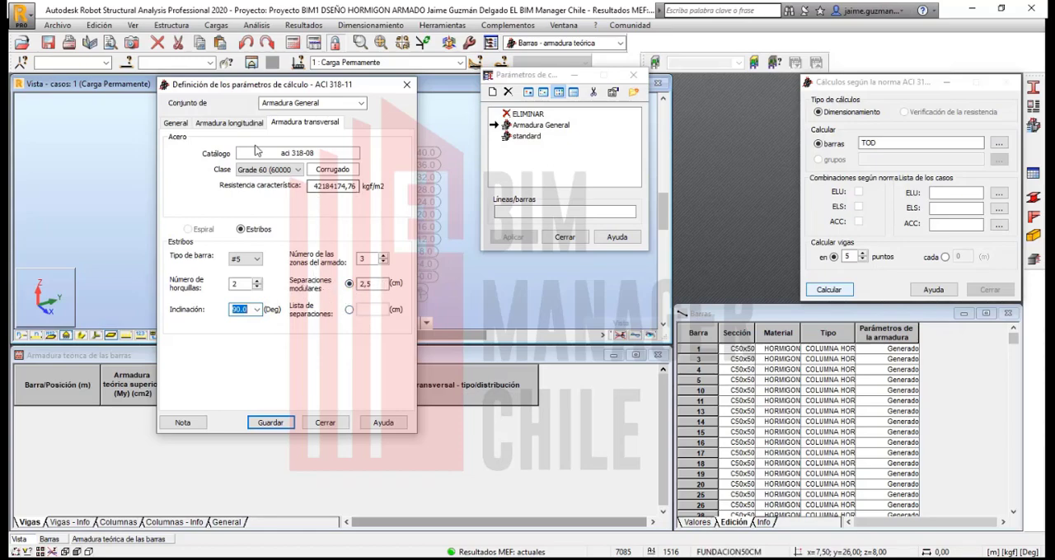
drag(267, 86, 278, 92)
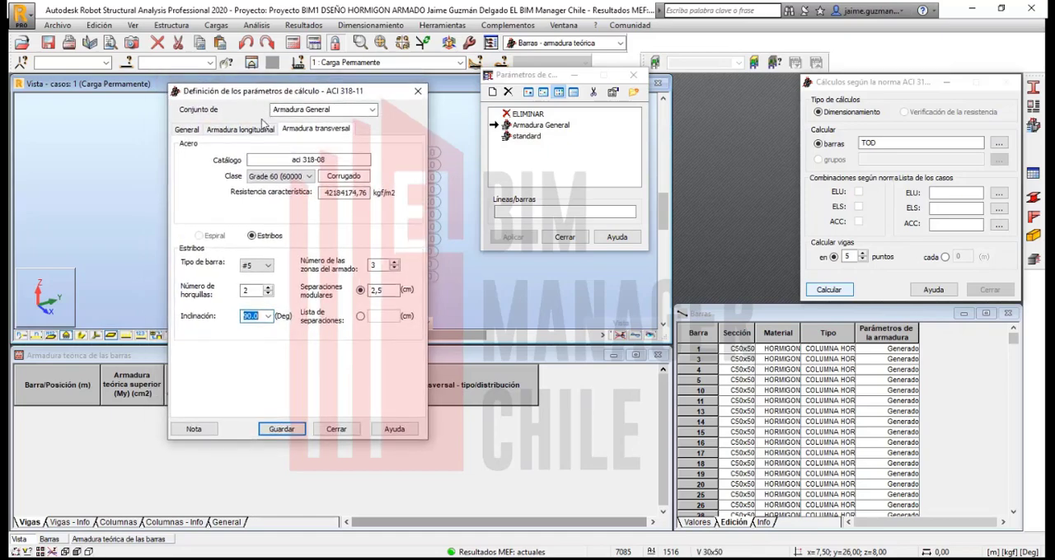
click(295, 429)
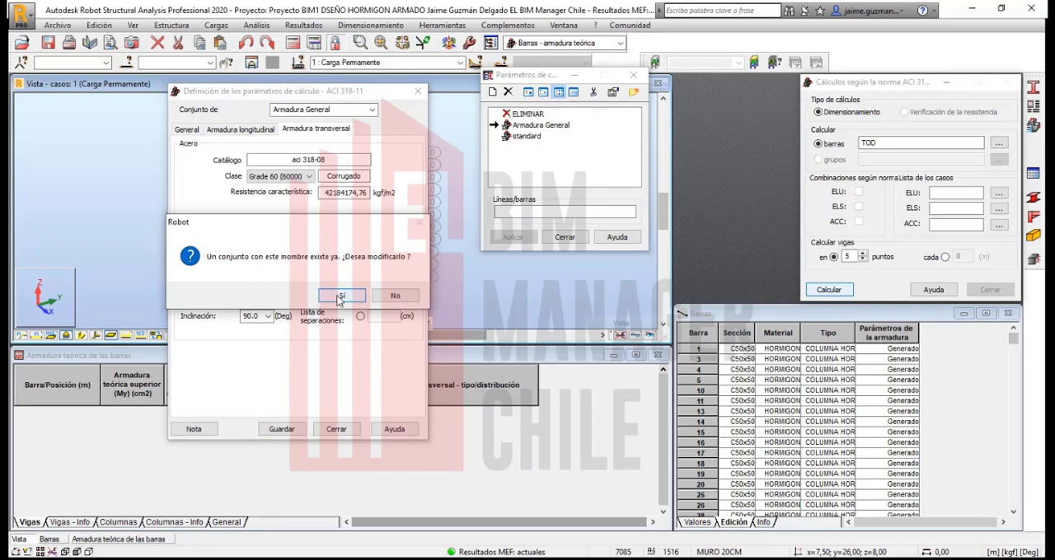
click(341, 295)
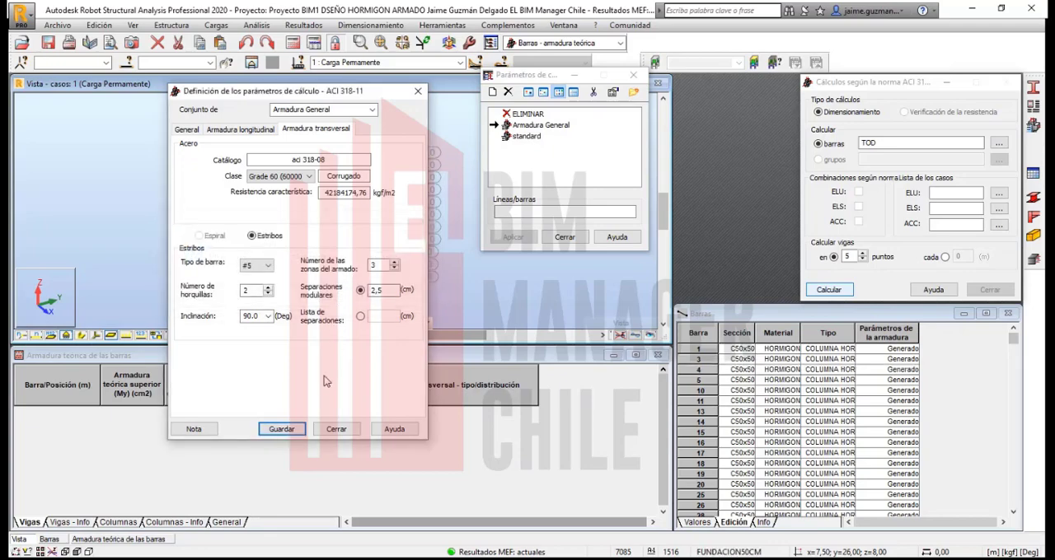
click(336, 430)
Step: Assign the Armadura General parameters to all bars of the building and close the calculation parameters list
drag(524, 78, 517, 130)
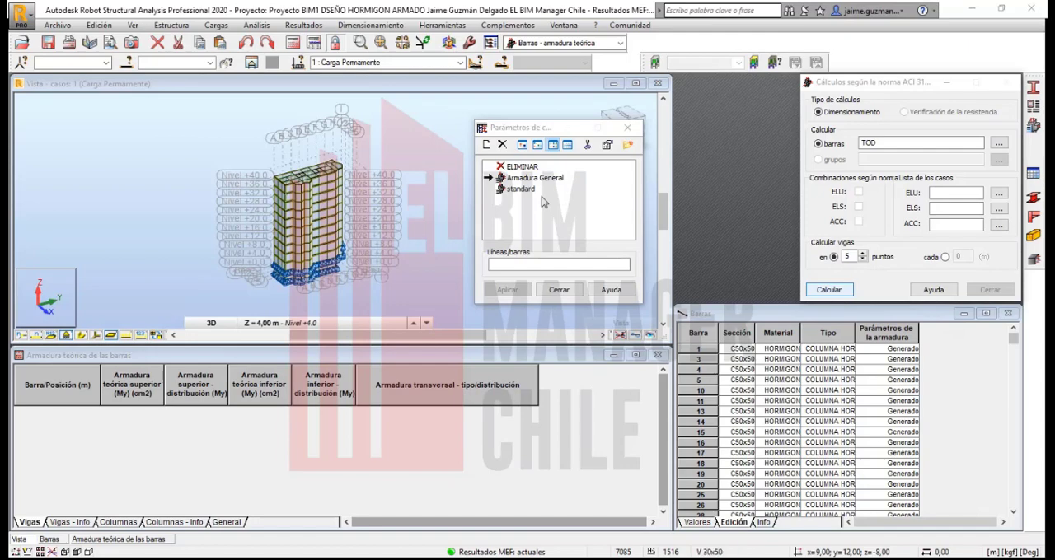
click(510, 264)
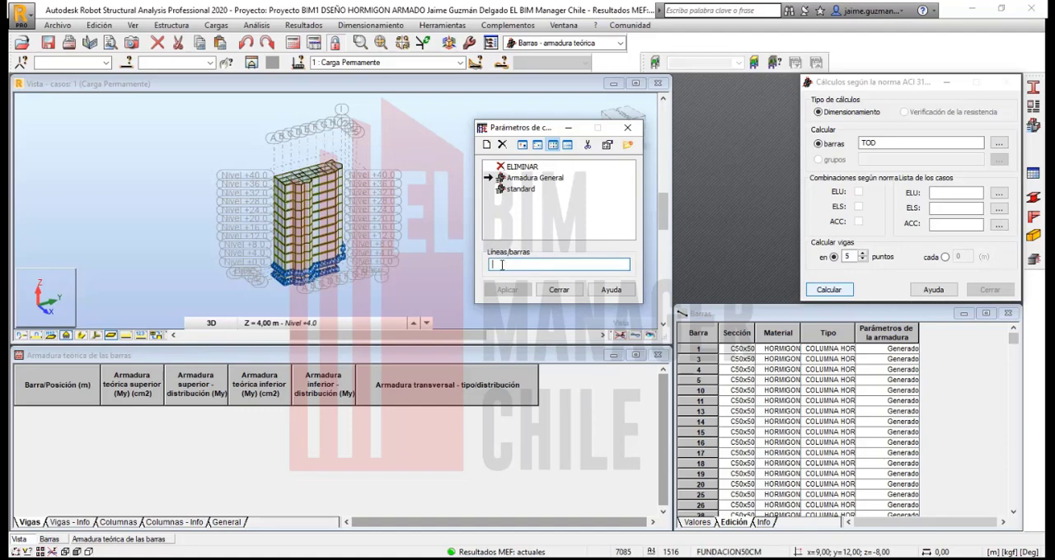
click(404, 296)
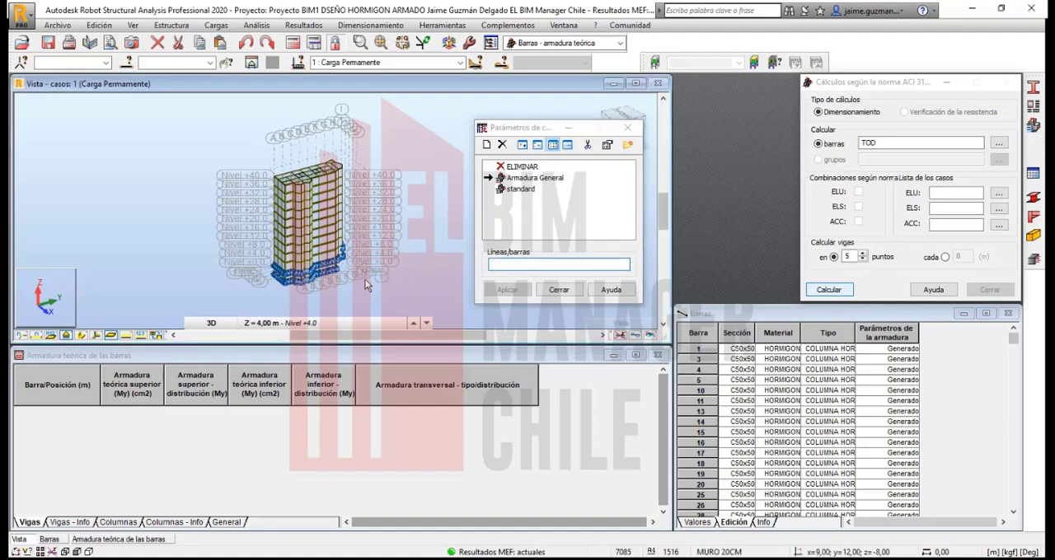
drag(284, 202, 235, 146)
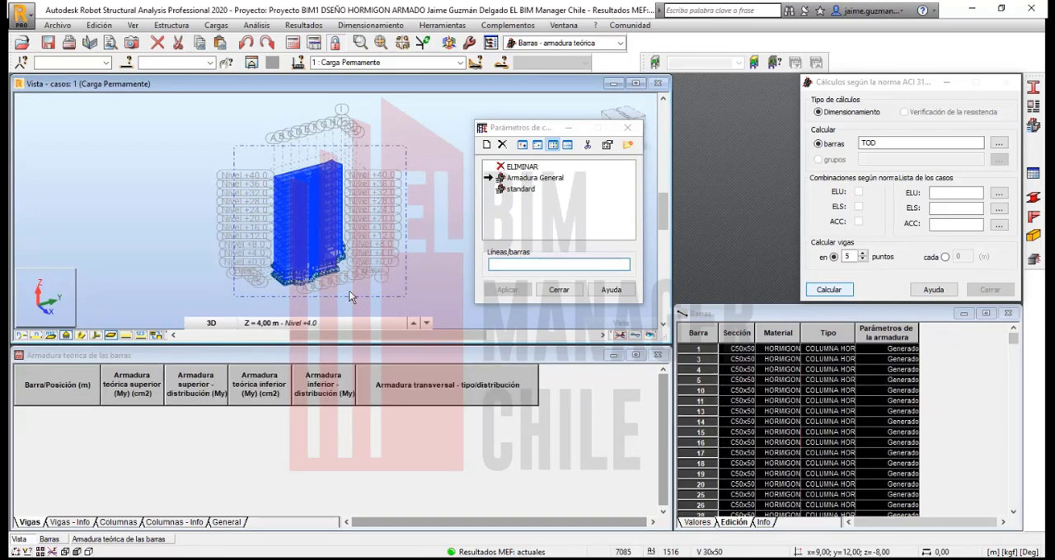
click(517, 292)
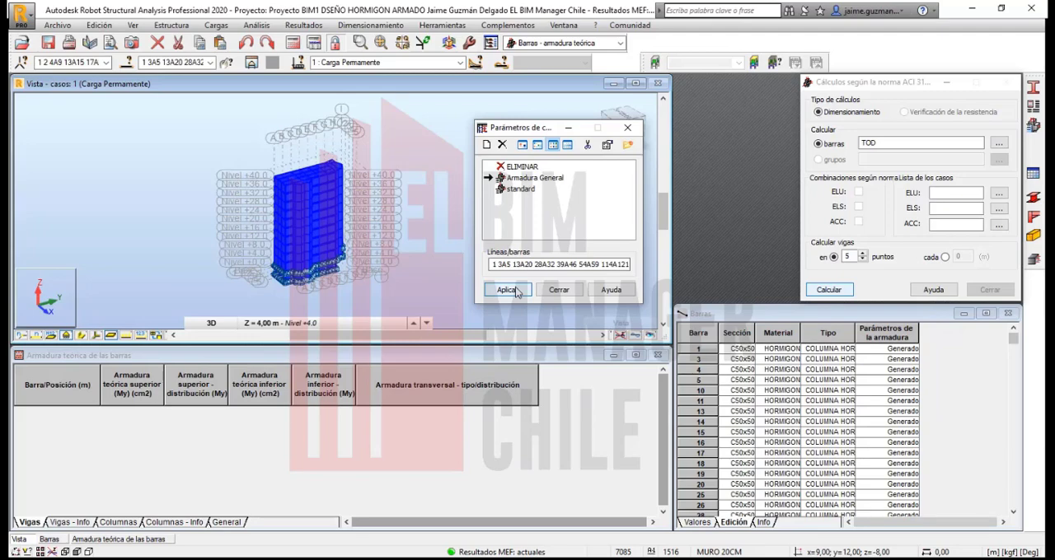
click(512, 291)
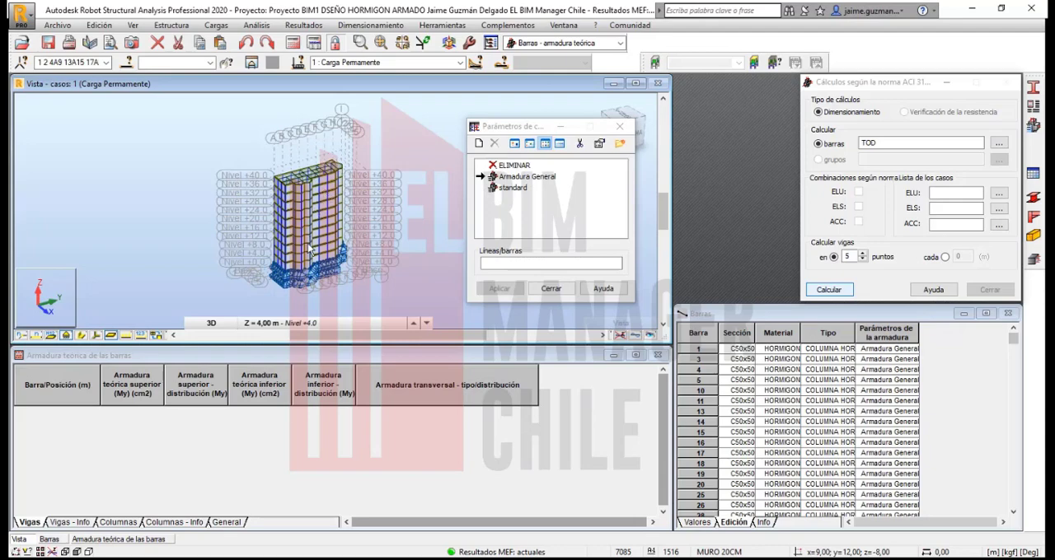
scroll(310, 248, up, 1)
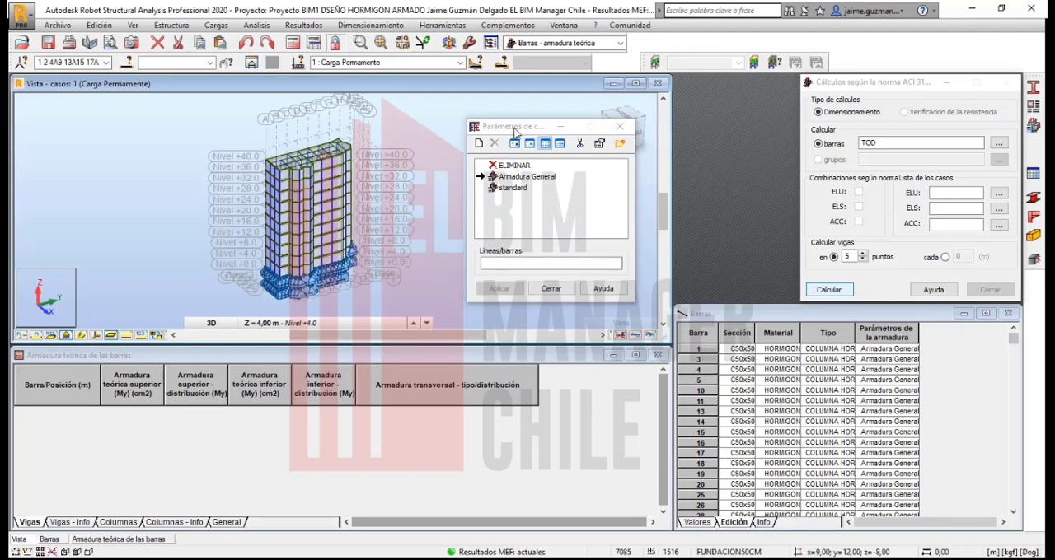
drag(518, 130, 526, 126)
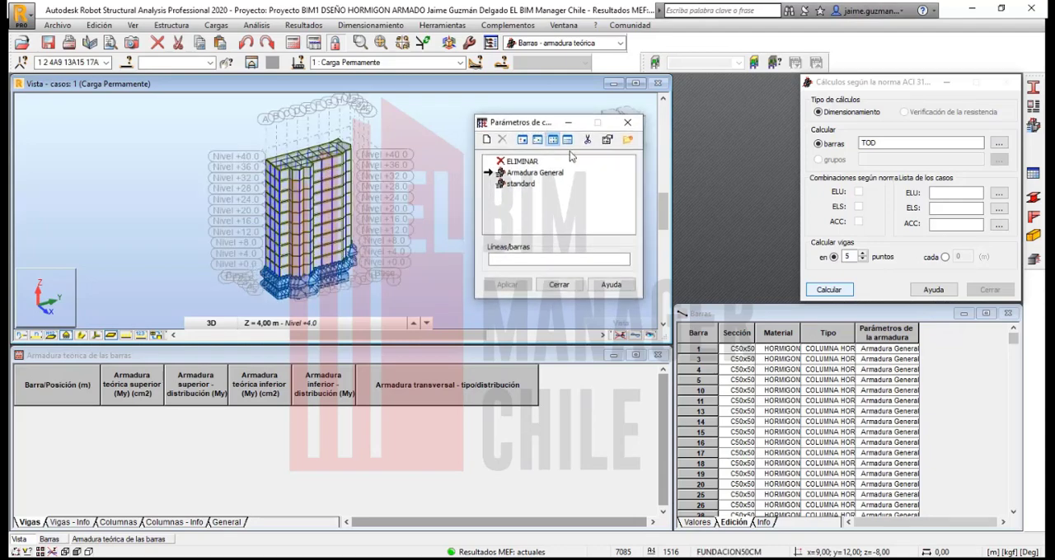
click(560, 285)
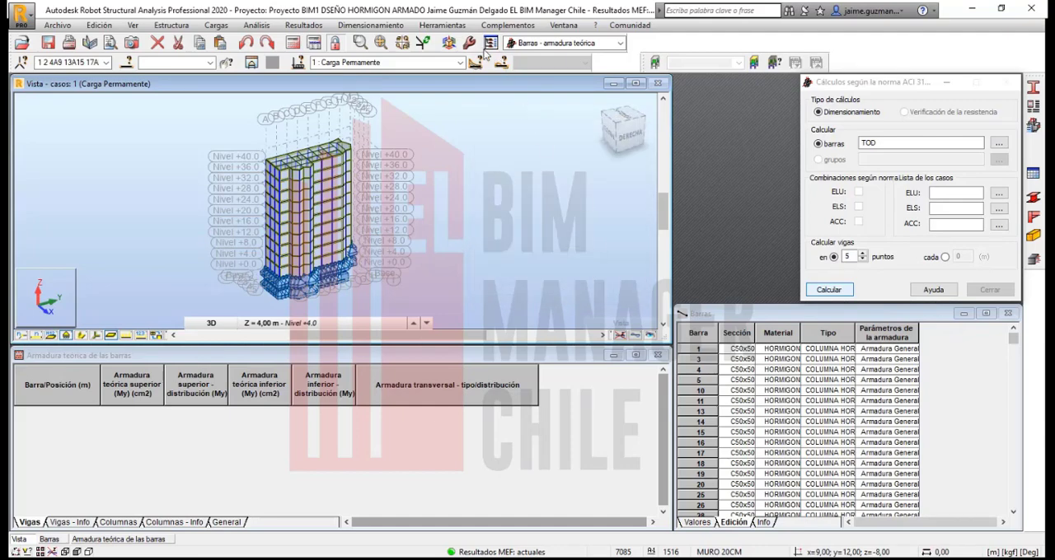
click(442, 25)
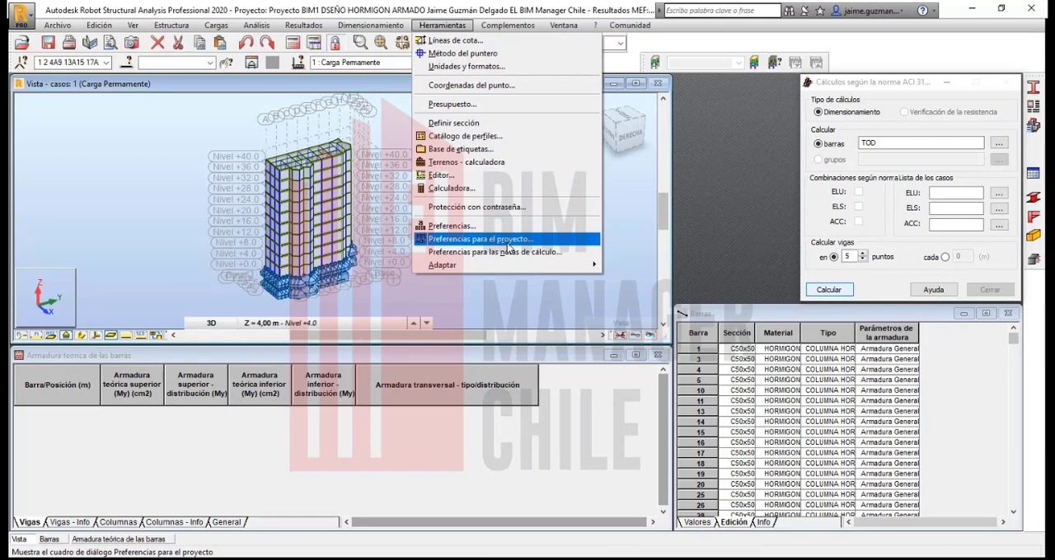
click(895, 42)
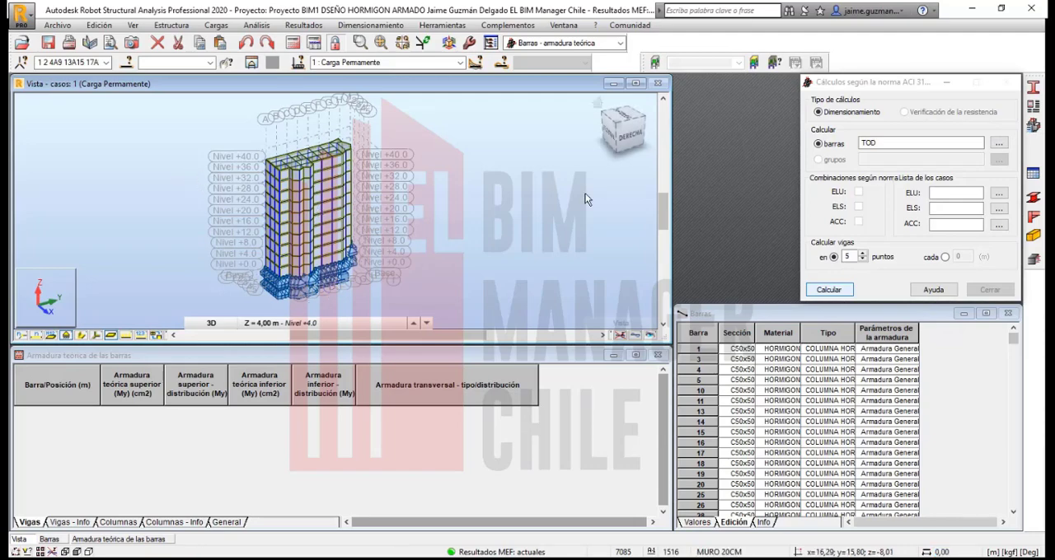
Step: Open the bar selection for the ACI 318-11 calculation, review its attribute and group criteria, and use the currently selected bars
click(862, 83)
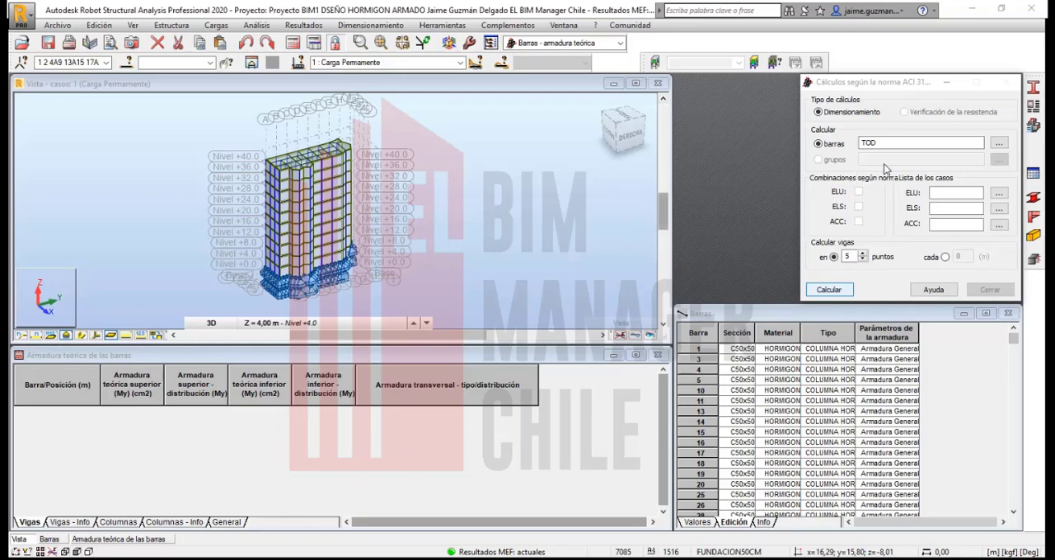
click(903, 143)
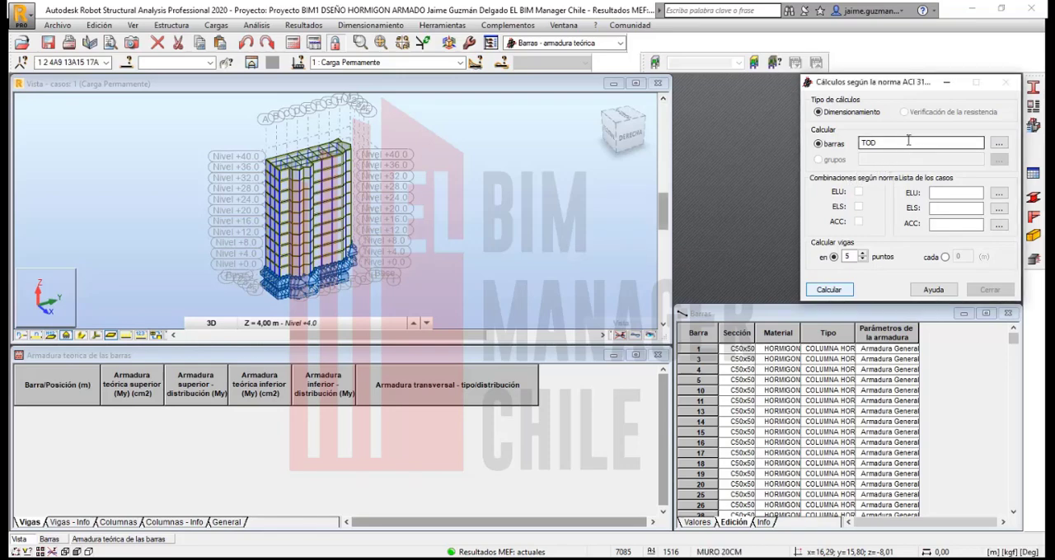
click(998, 144)
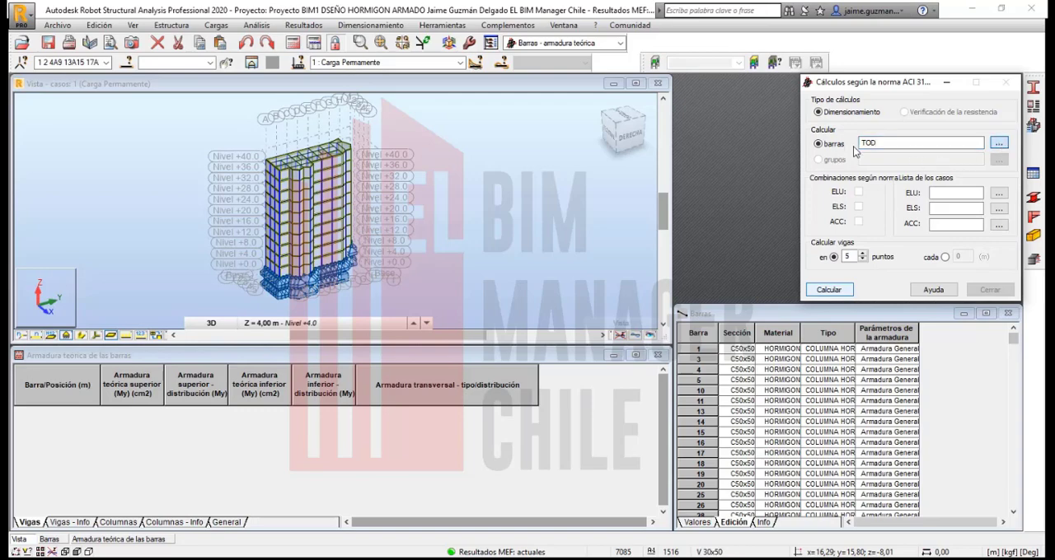
click(999, 143)
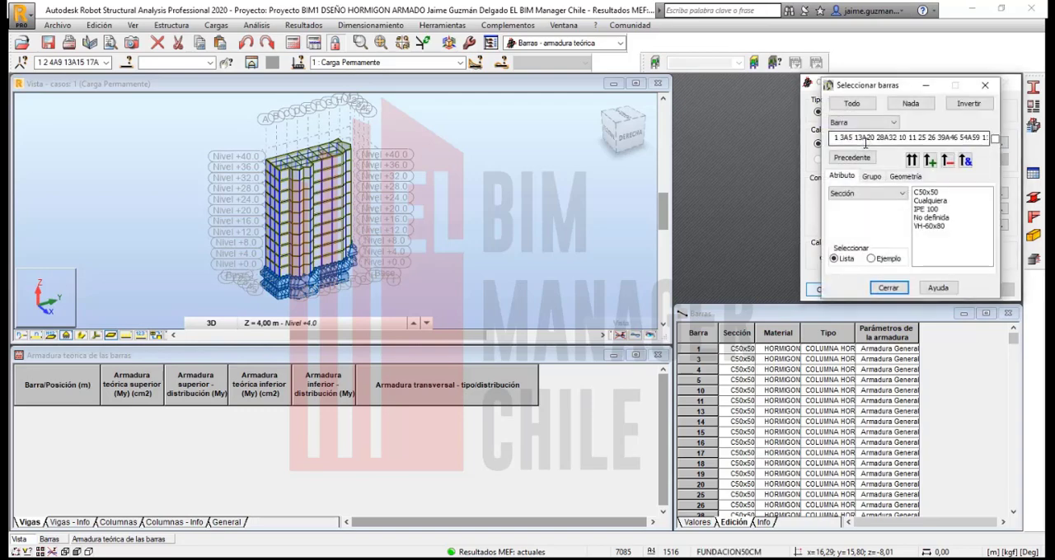
drag(883, 88, 845, 100)
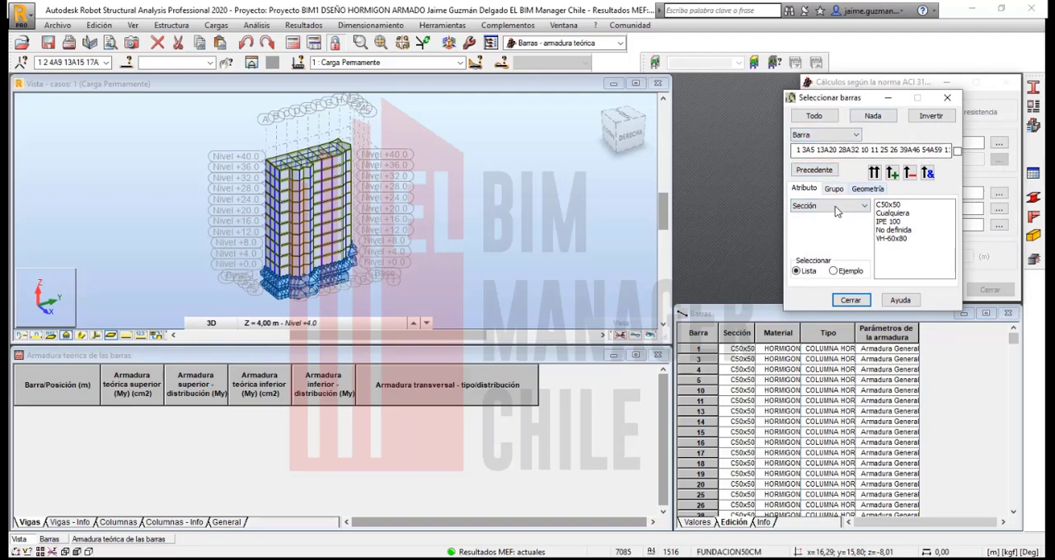
click(834, 189)
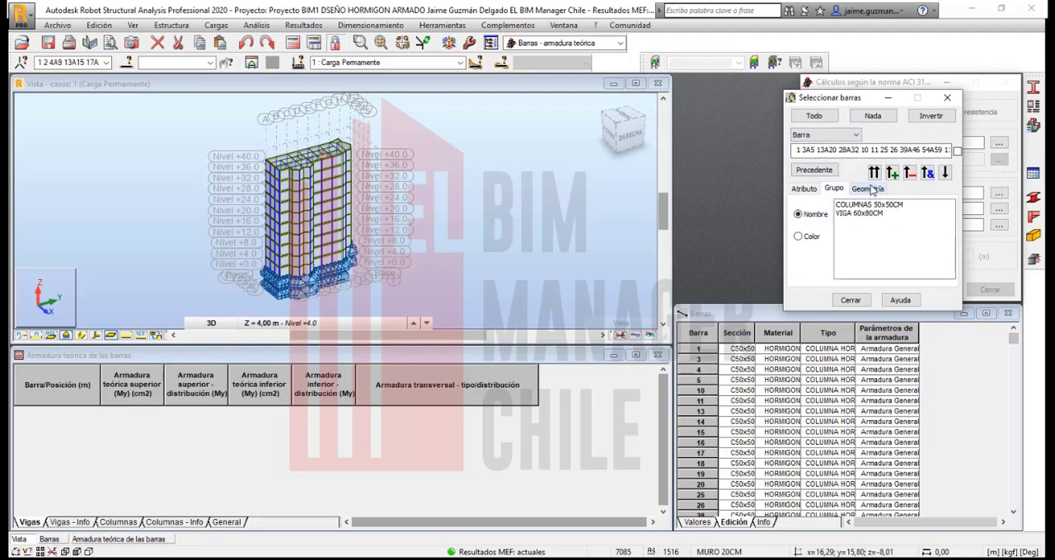
click(871, 189)
click(804, 189)
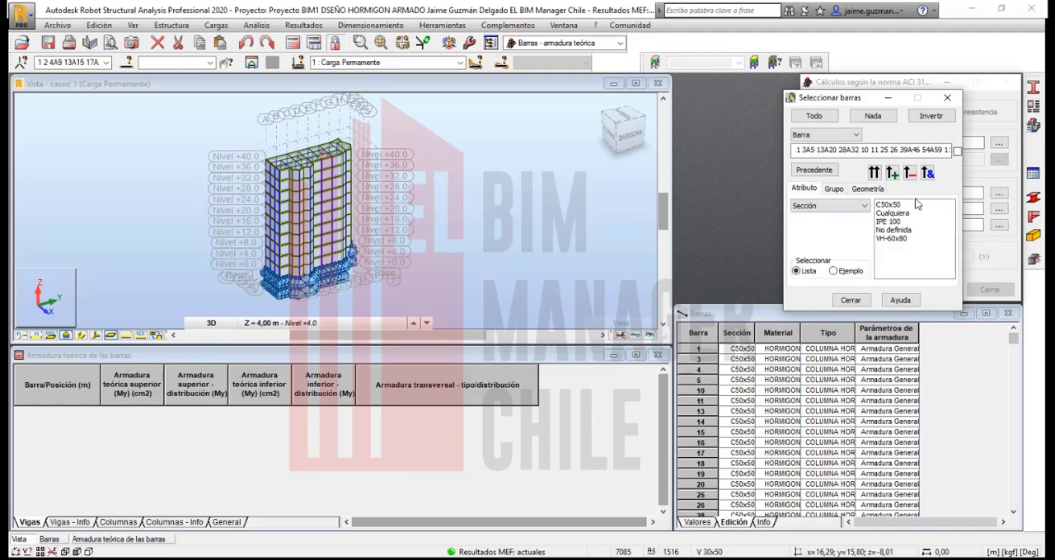
click(946, 97)
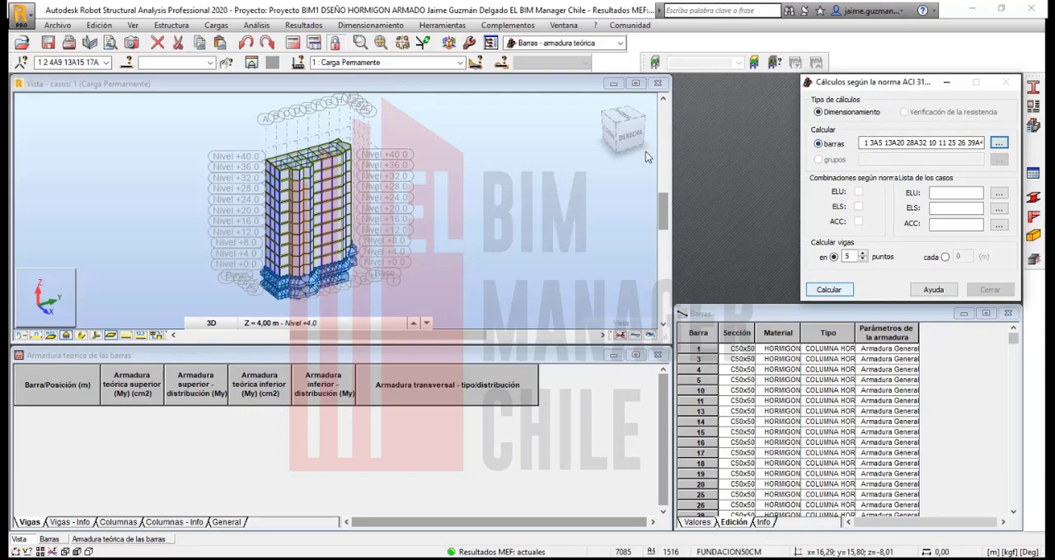
Step: Clear the current bar selection so the list of bars to calculate is empty
click(474, 239)
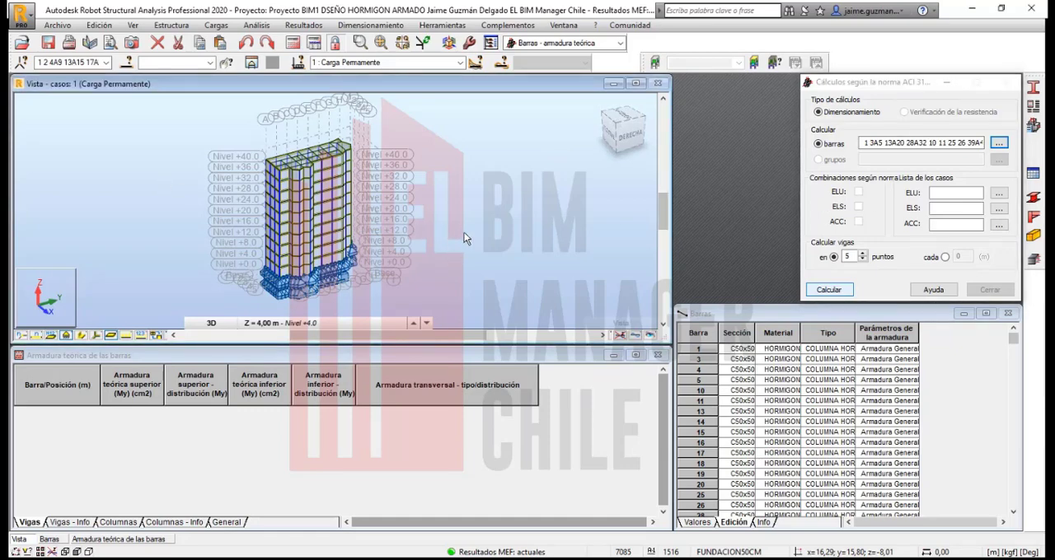
click(909, 144)
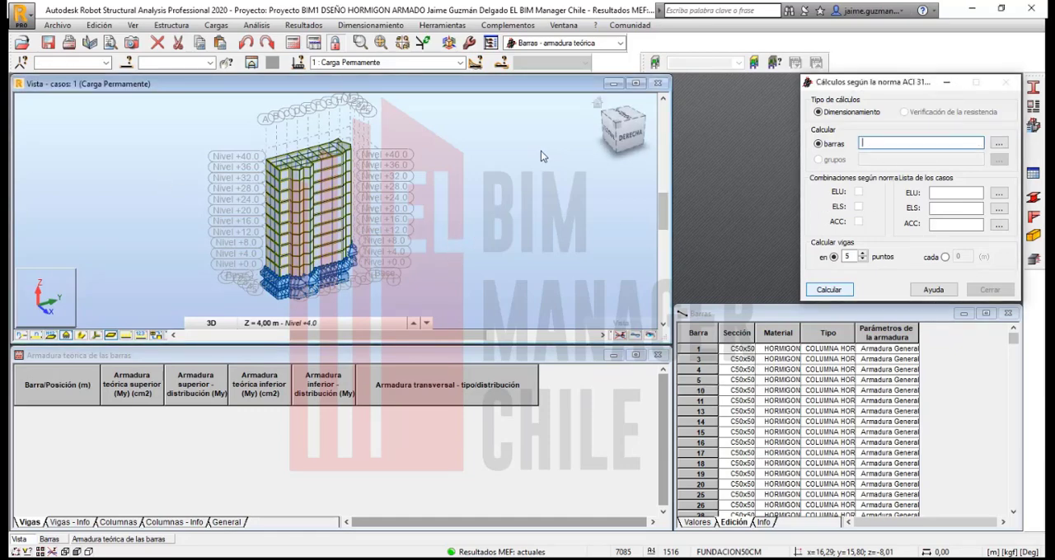
click(334, 179)
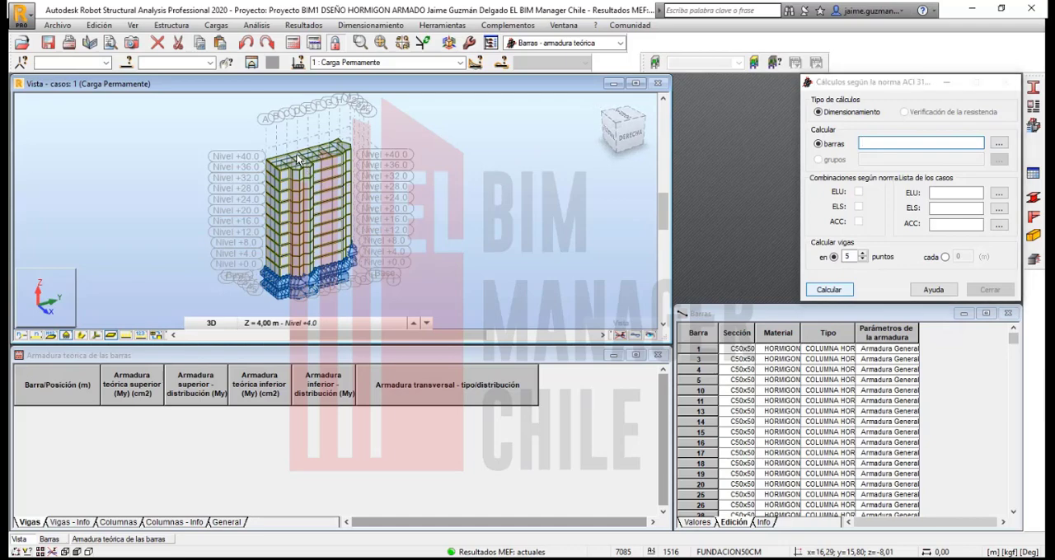
Step: Select the VH-60x80 beams 1316, 1317 and 1324 at level +36 in the model as the bars to calculate
scroll(309, 152, up, 3)
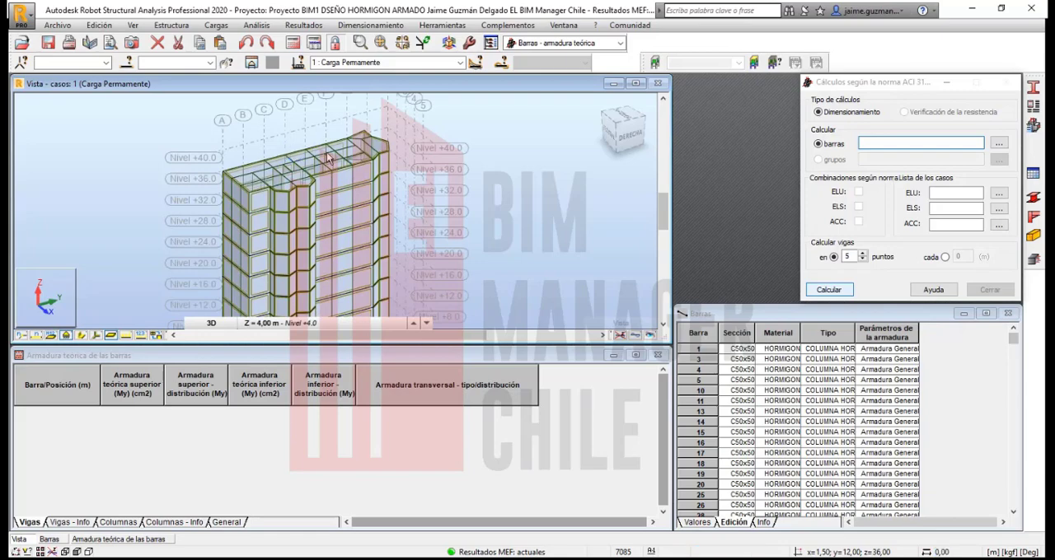
scroll(327, 159, up, 2)
scroll(374, 209, down, 3)
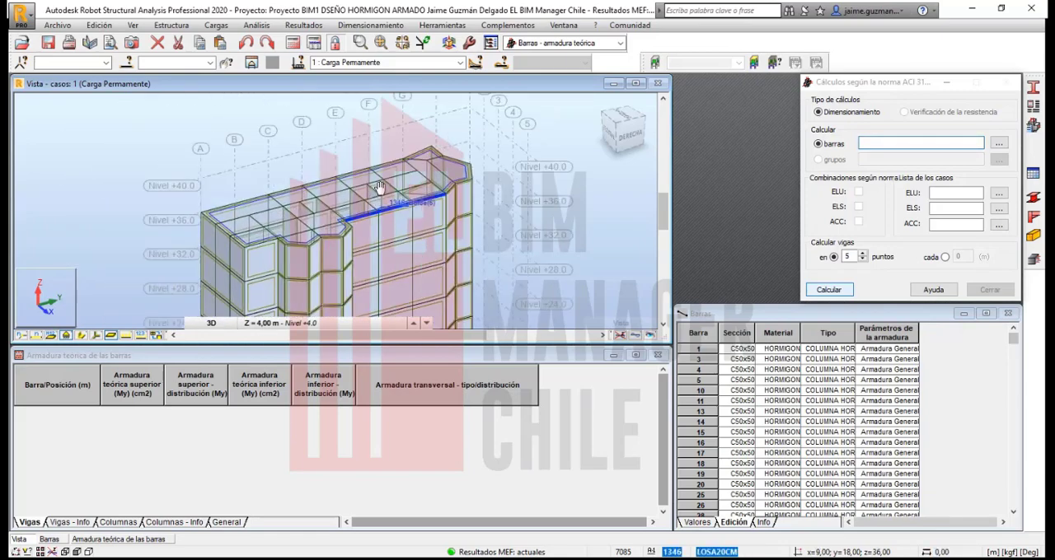
scroll(373, 209, up, 2)
click(887, 142)
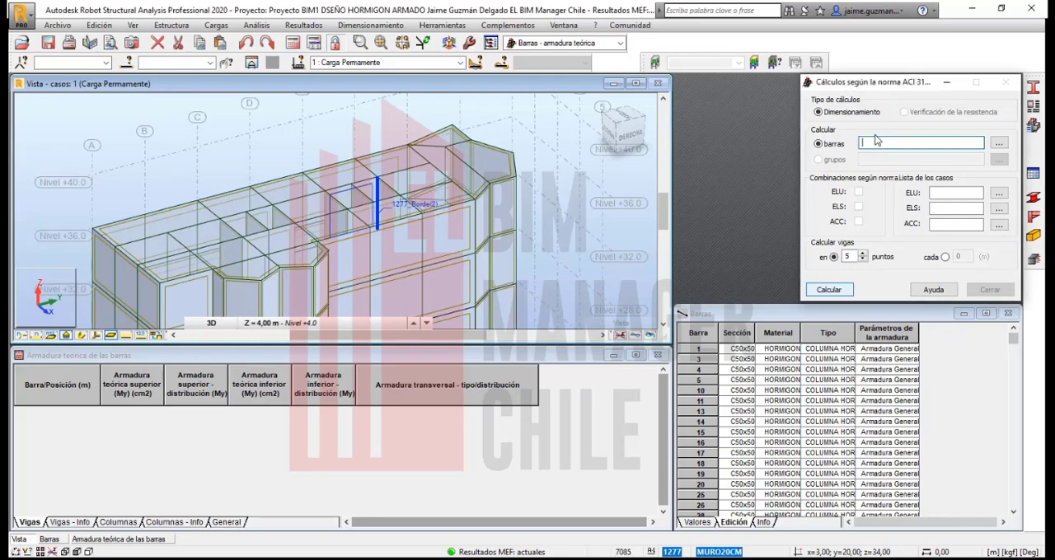
click(346, 180)
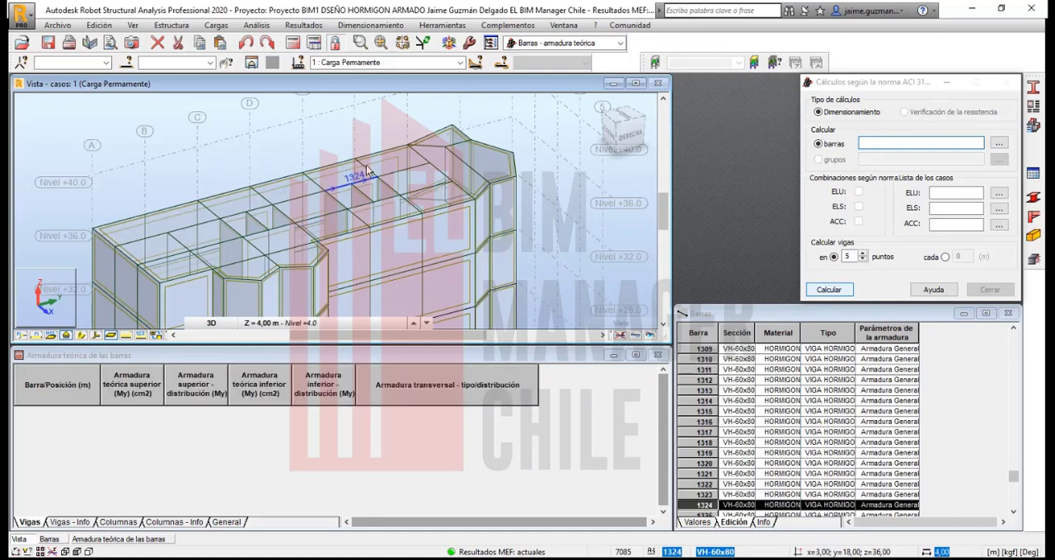
ctrl+click(313, 188)
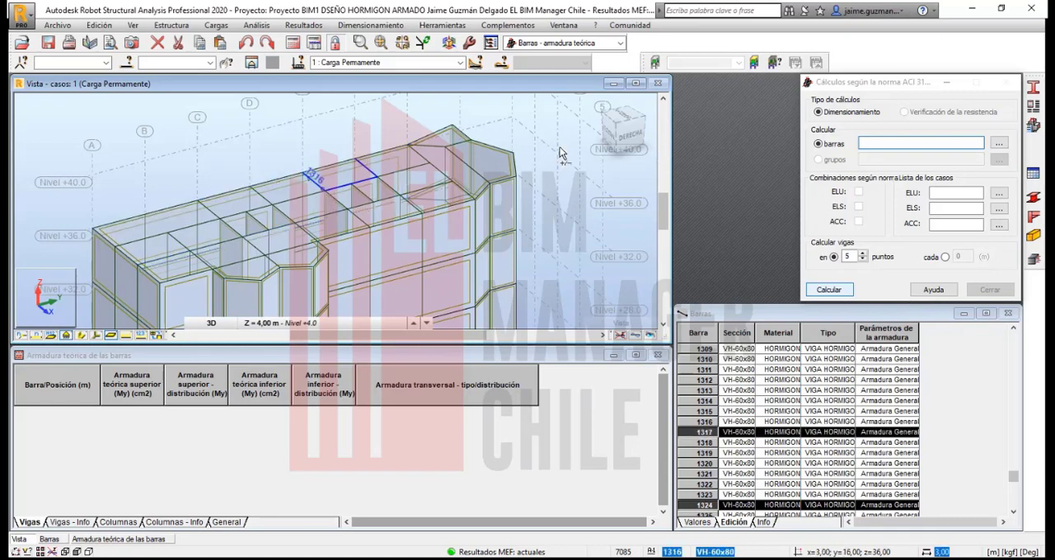
ctrl+click(351, 182)
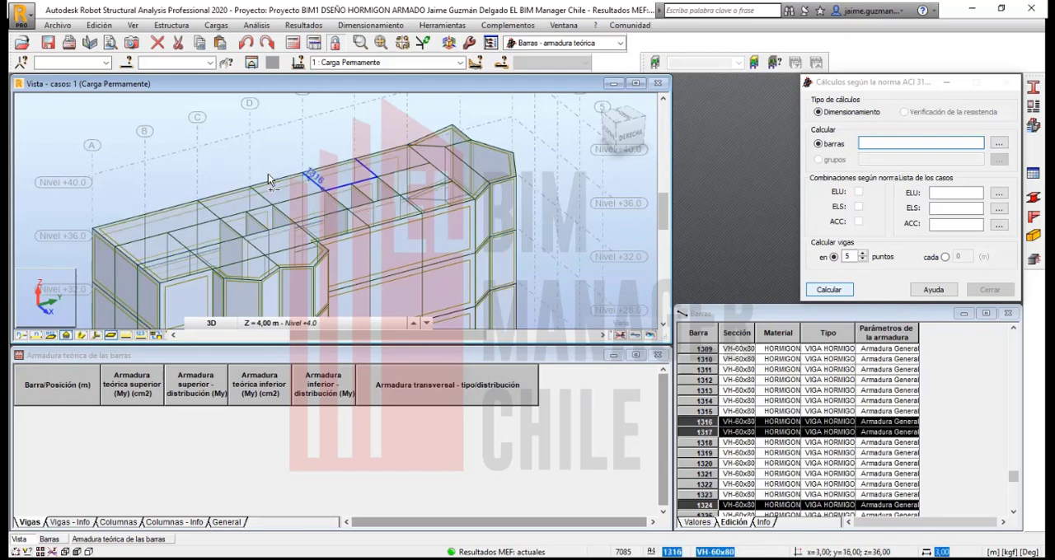
click(886, 142)
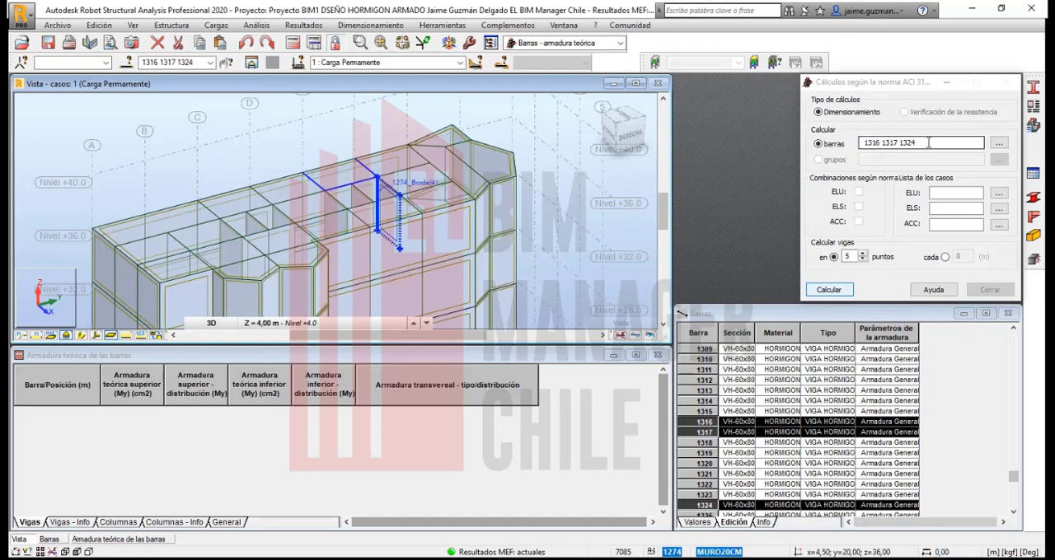
Step: Assign load cases 1 to 5, from Carga Permanente through Modal, to the ELU case list of the calculation
click(945, 191)
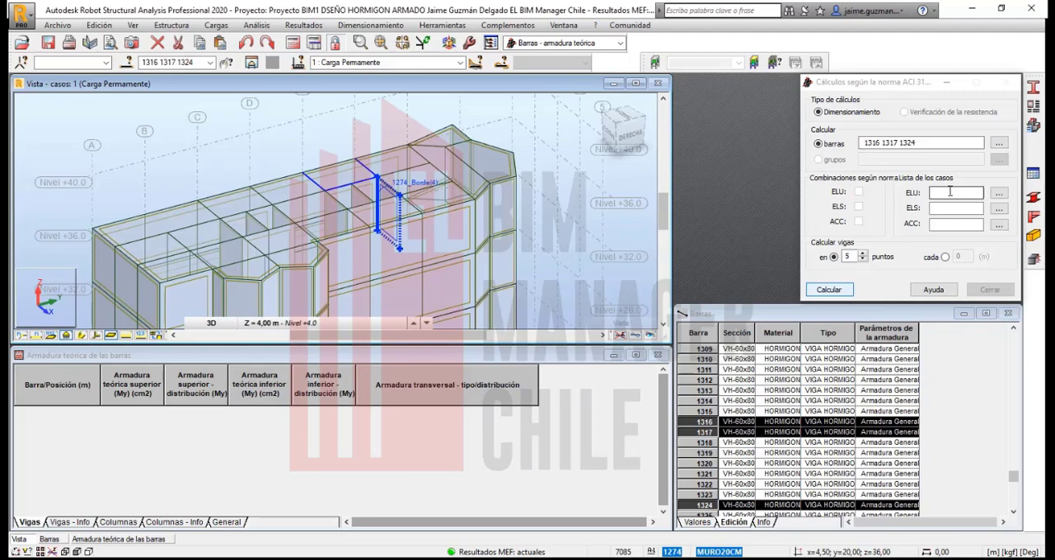
click(998, 196)
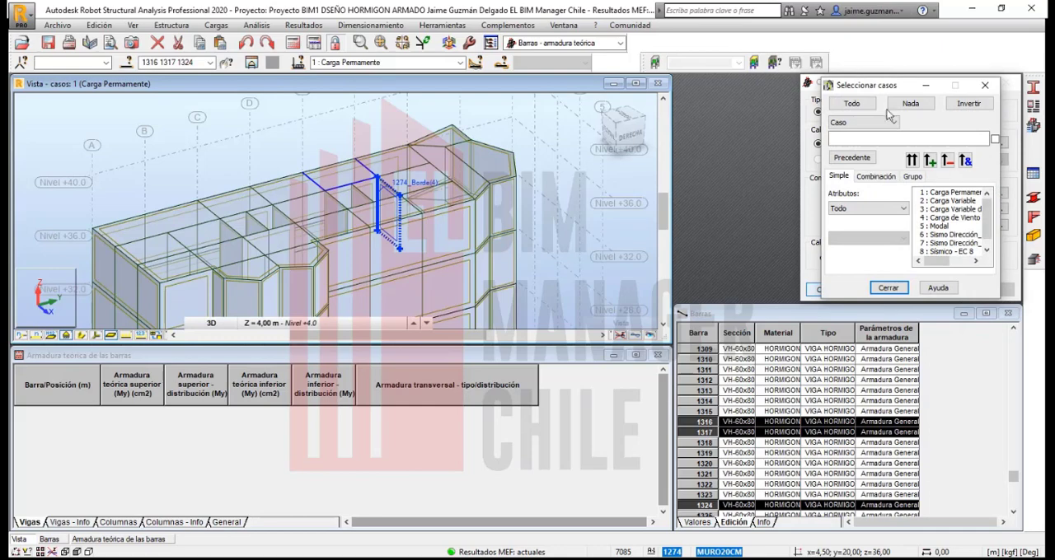
drag(872, 92, 772, 85)
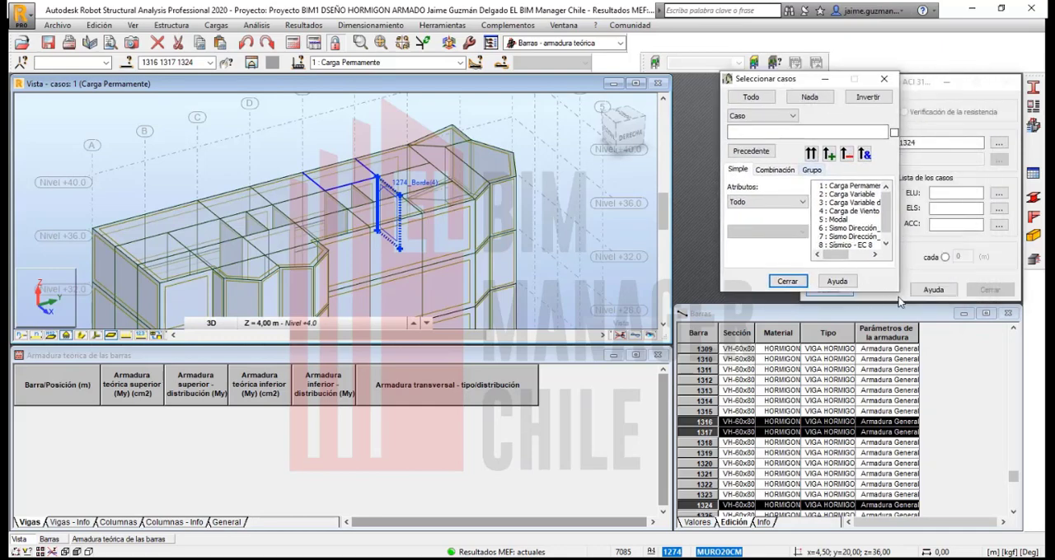
drag(889, 211, 889, 223)
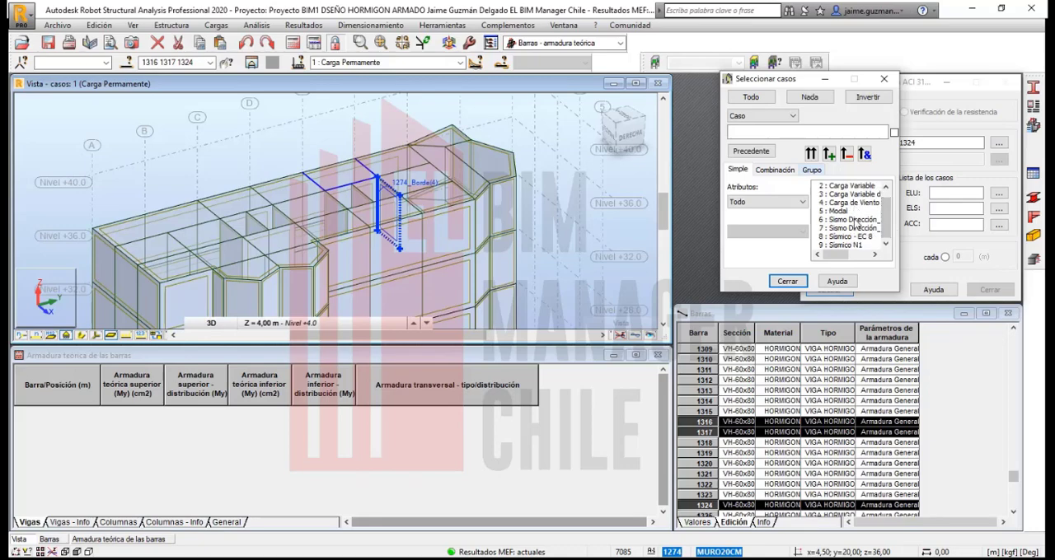
scroll(862, 198, up, 1)
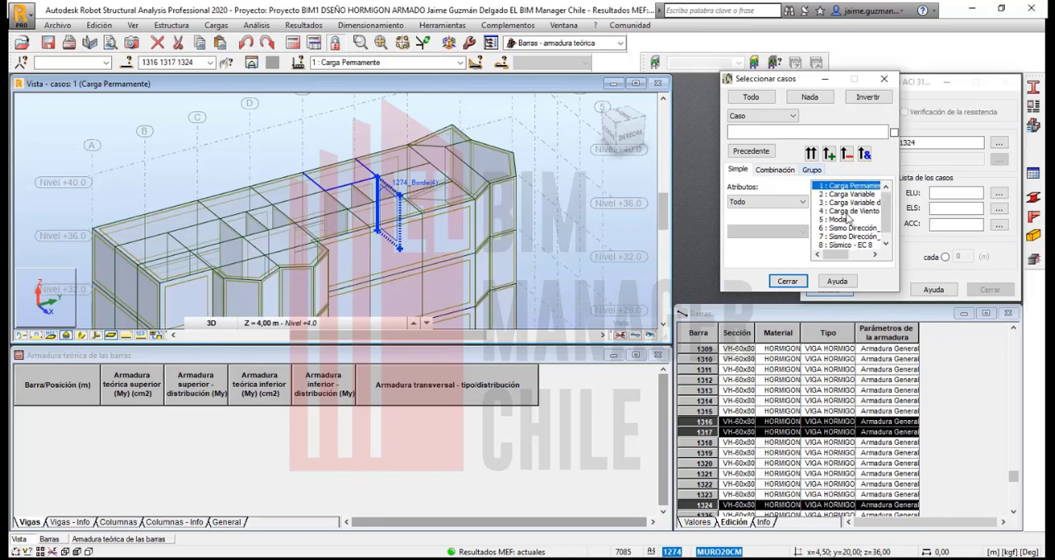
shift+click(848, 211)
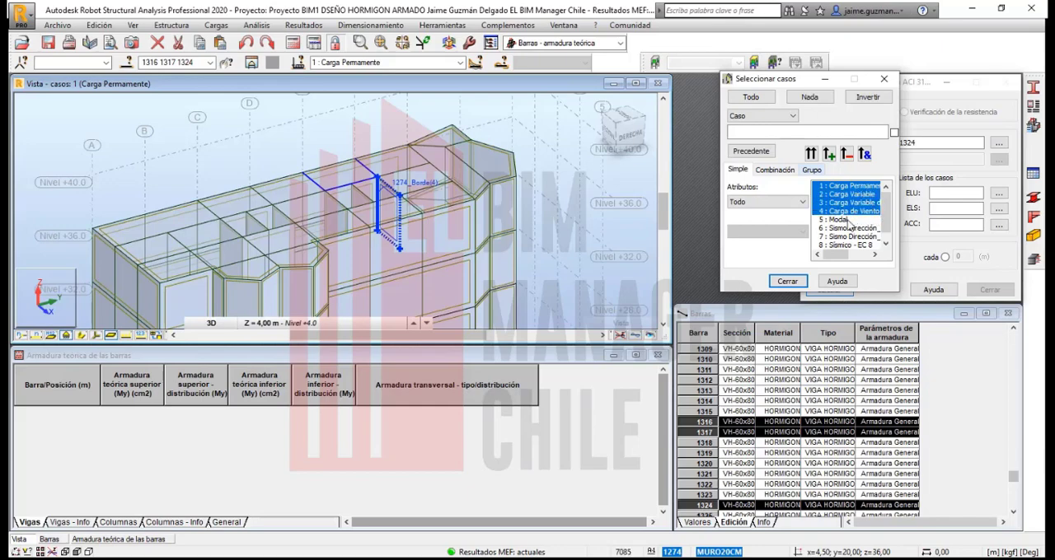
shift+click(844, 220)
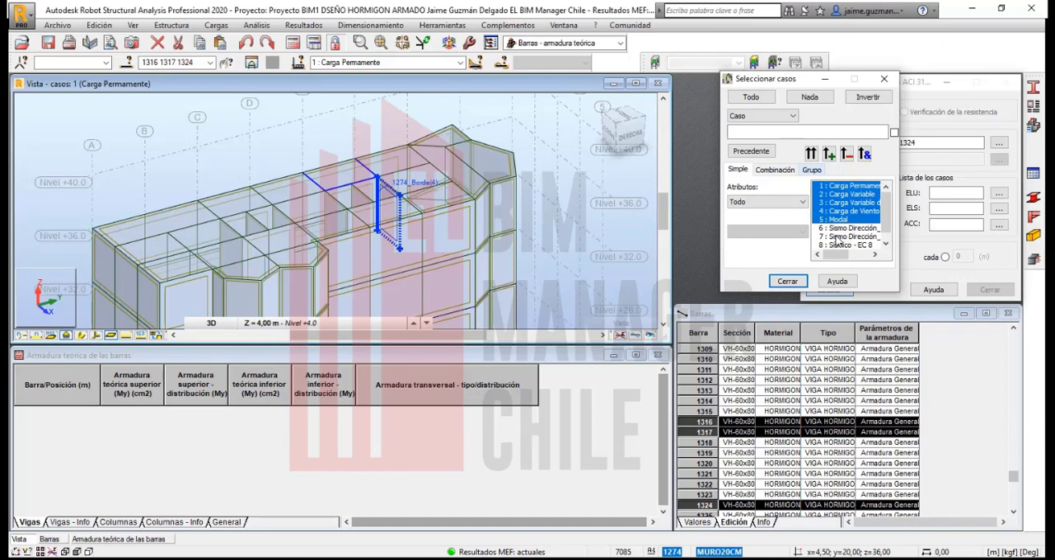
click(811, 155)
click(787, 281)
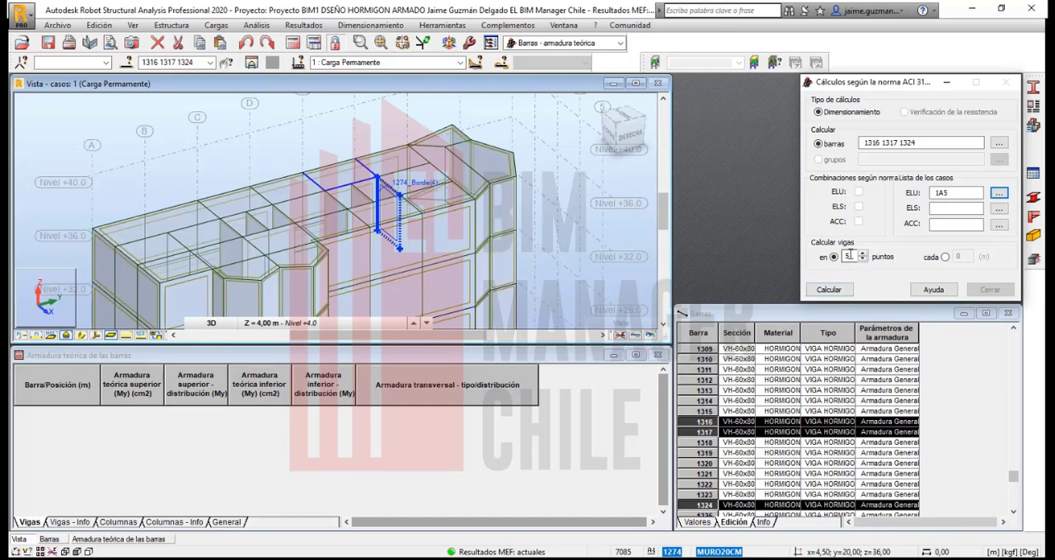
Step: Run the theoretical reinforcement calculation for the three beams at 5 points and close the calculation report
double_click(848, 256)
click(829, 290)
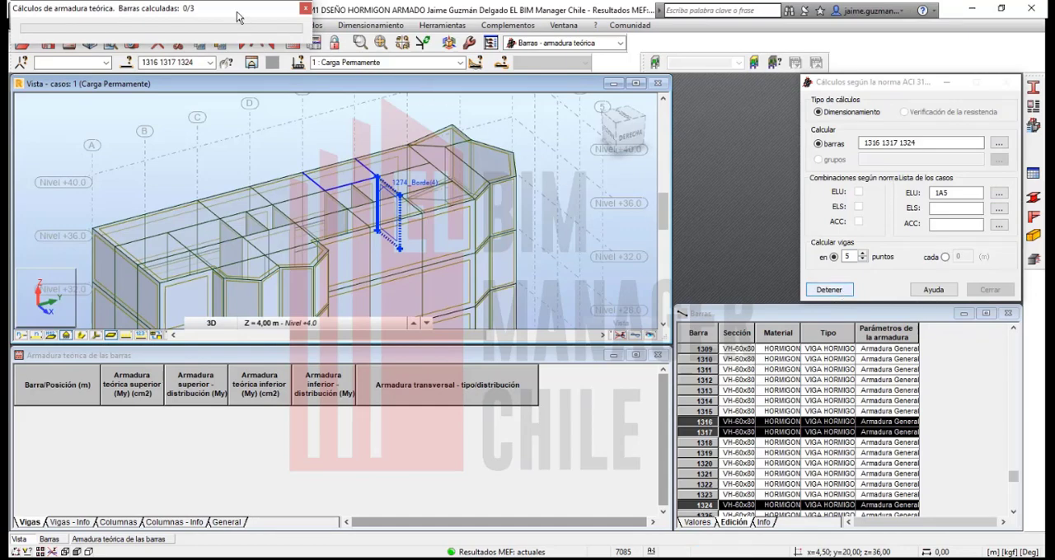
drag(237, 15, 285, 45)
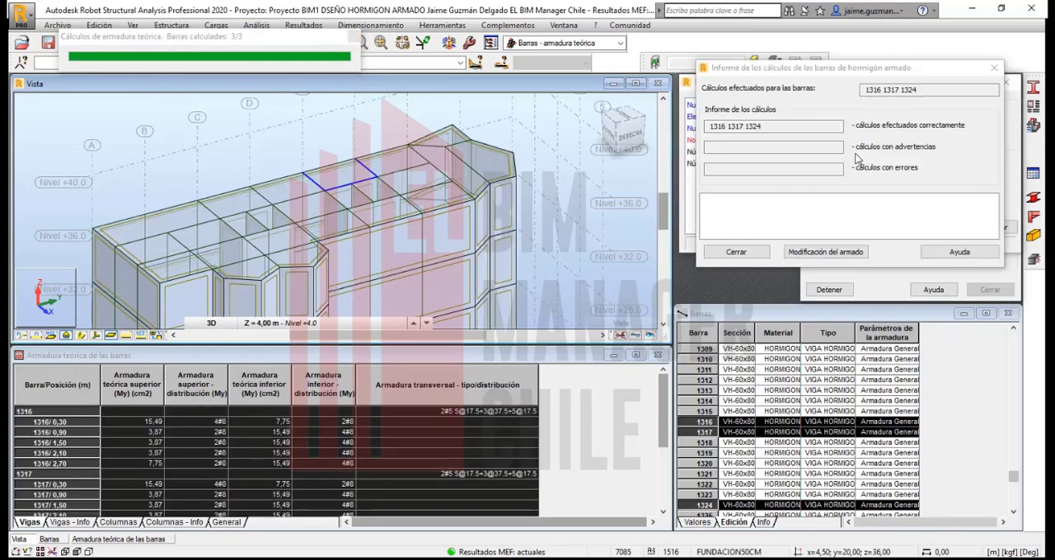
drag(877, 68, 872, 72)
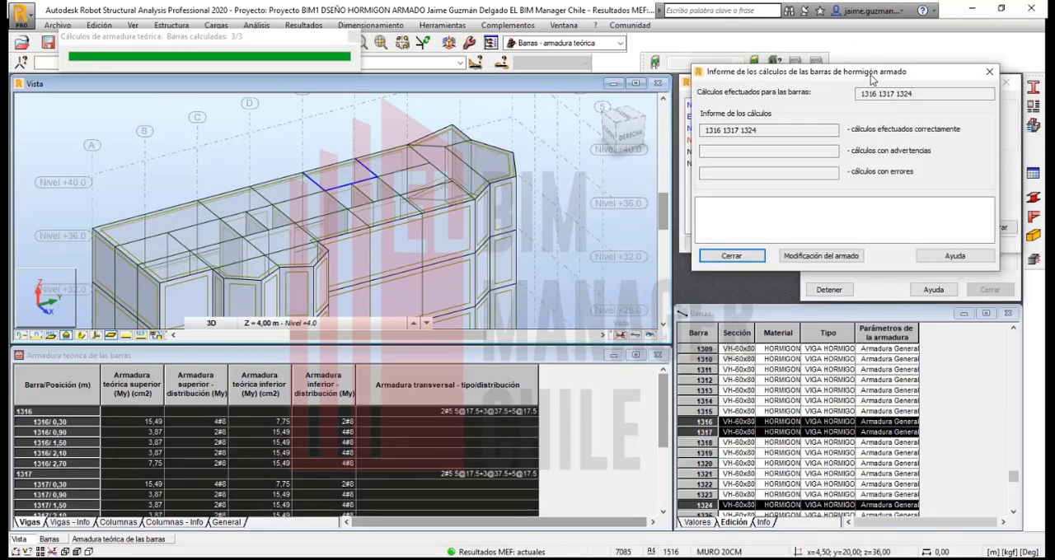
drag(772, 80, 757, 136)
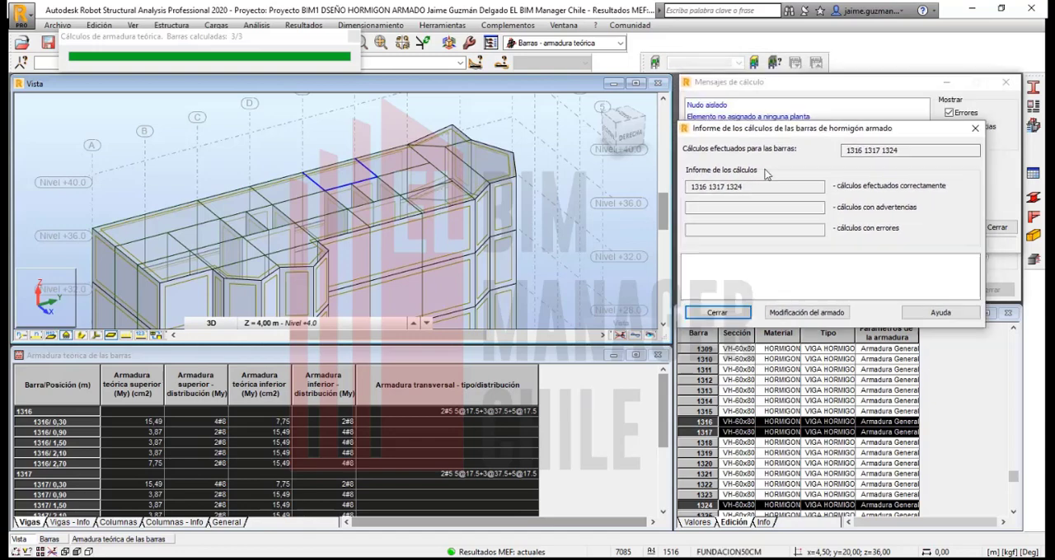
drag(765, 174, 787, 89)
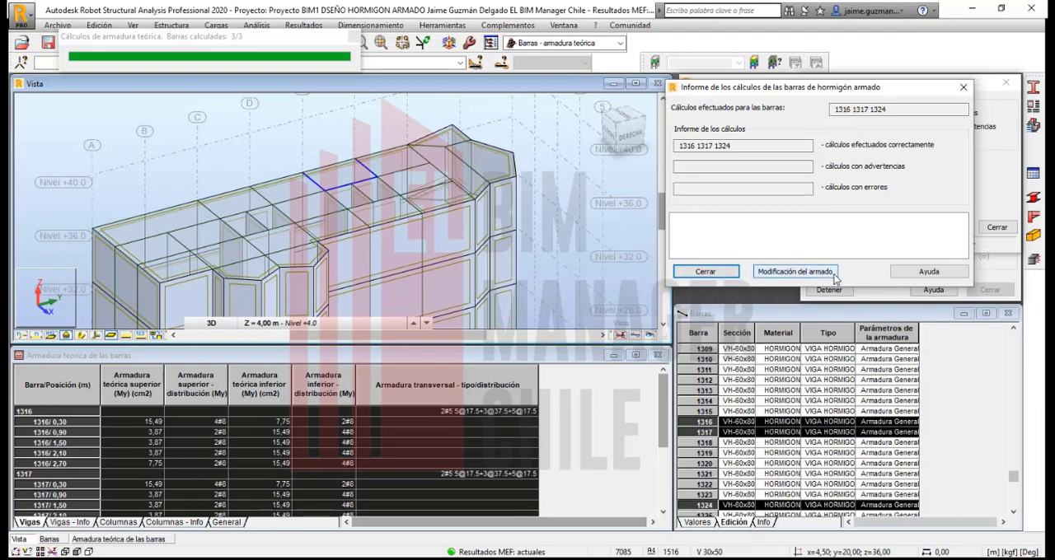
click(693, 273)
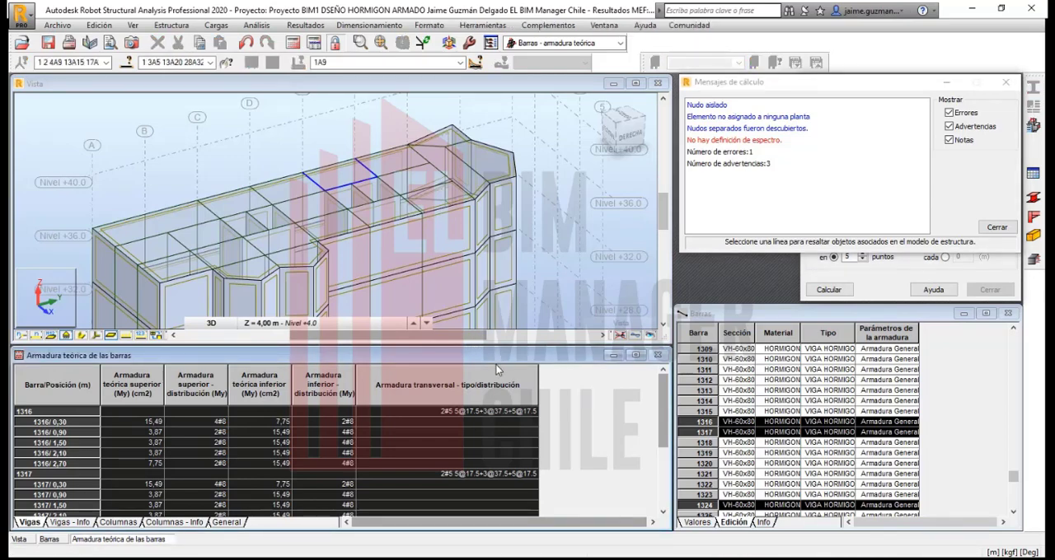
Step: Enlarge the theoretical reinforcement table to full size and close the calculation messages
double_click(610, 349)
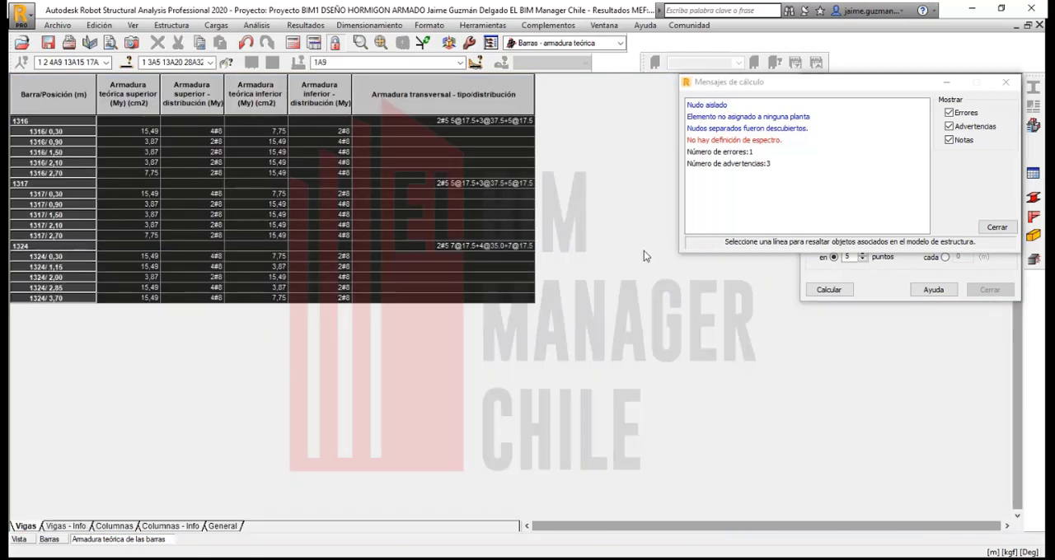
click(1005, 82)
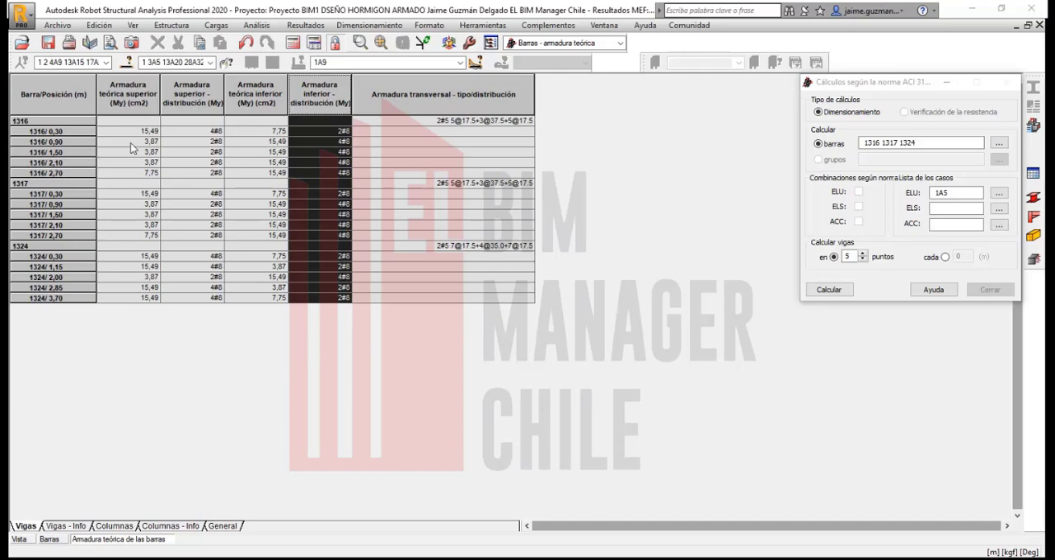
click(501, 124)
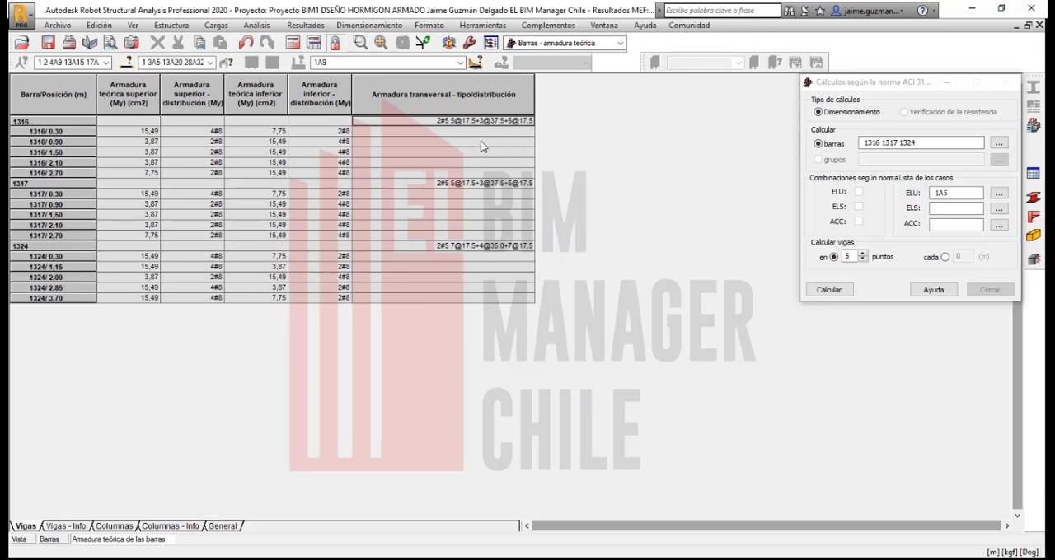
Step: Examine the Vigas - Info, Columnas, Columnas - Info and General results, widening the General table's columns to read them
click(66, 526)
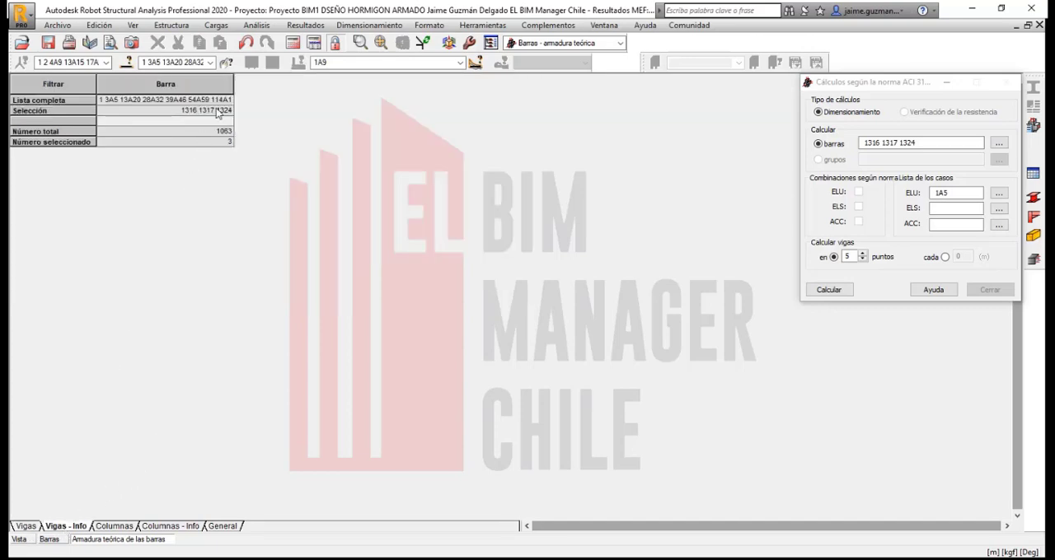
click(113, 526)
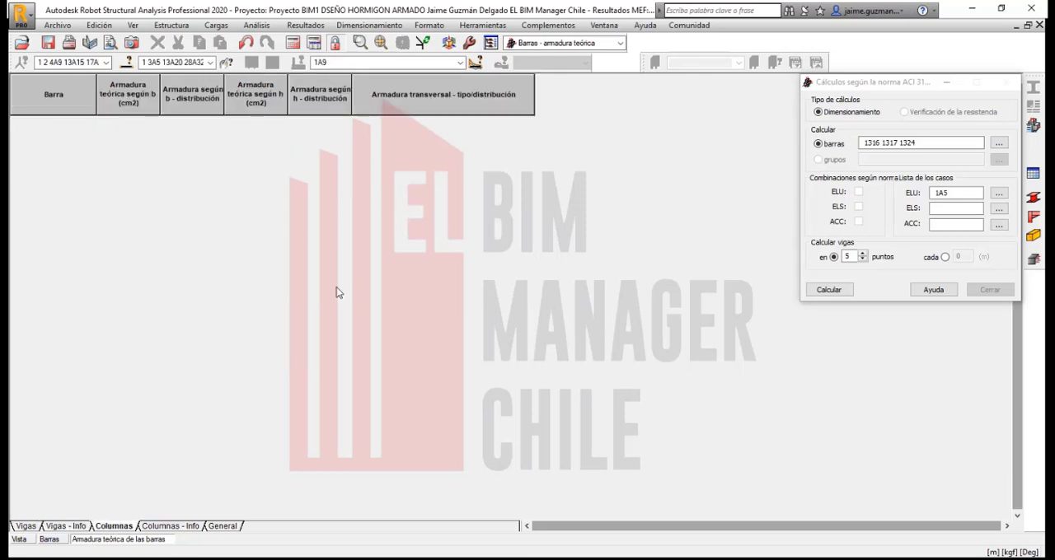
click(165, 528)
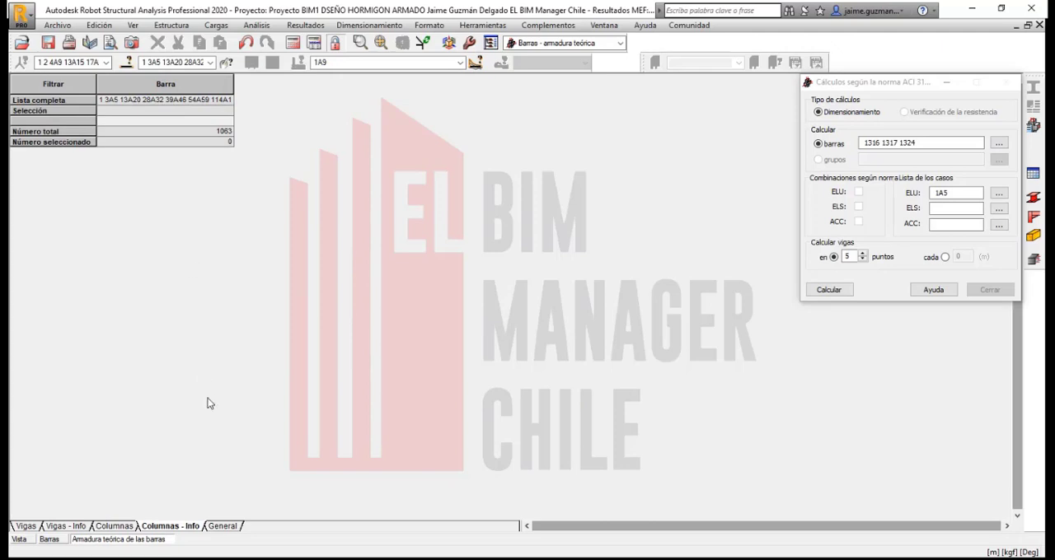
click(229, 528)
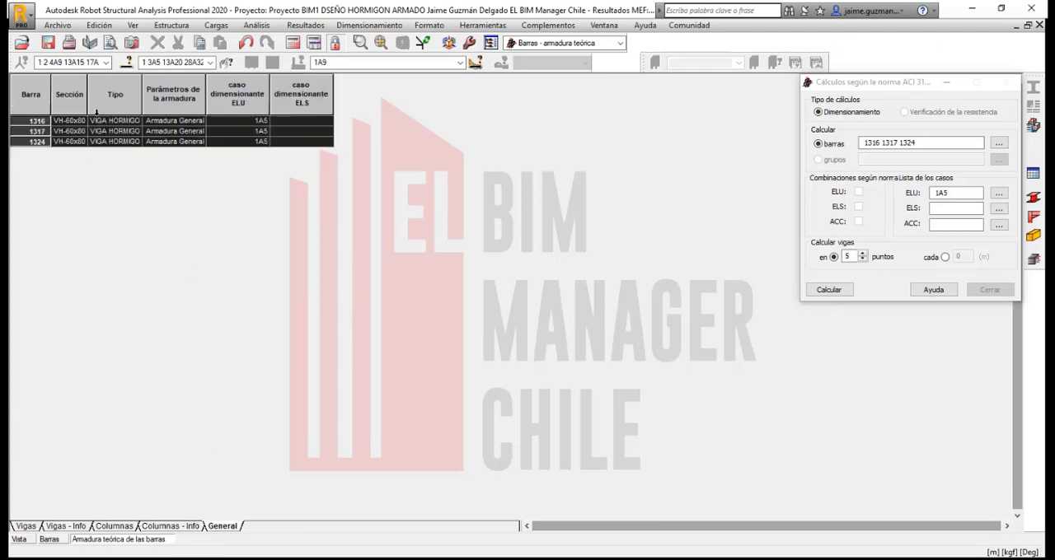
drag(86, 87, 330, 142)
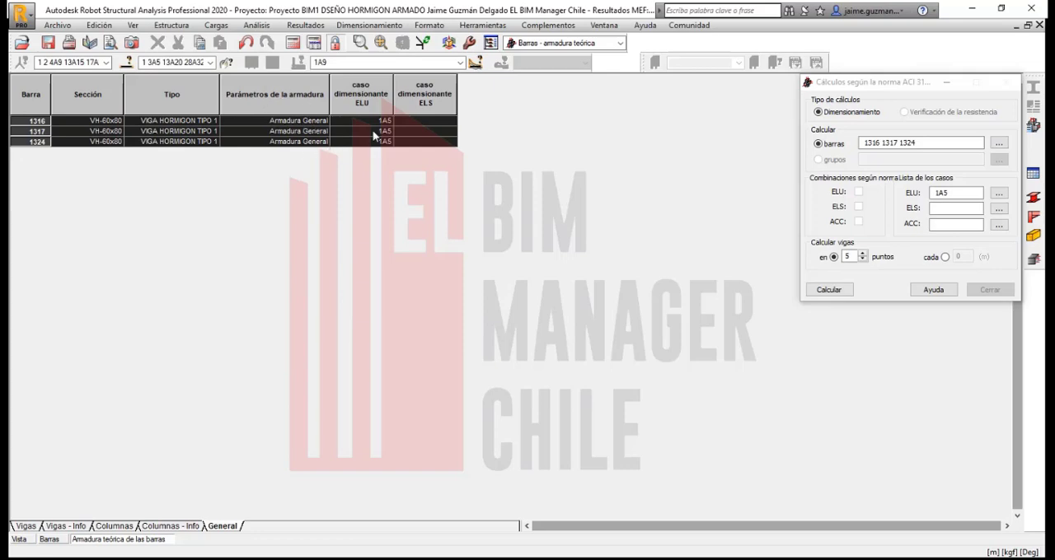
Step: Return to the Vigas results and bring back the model view and bar table windows
click(31, 526)
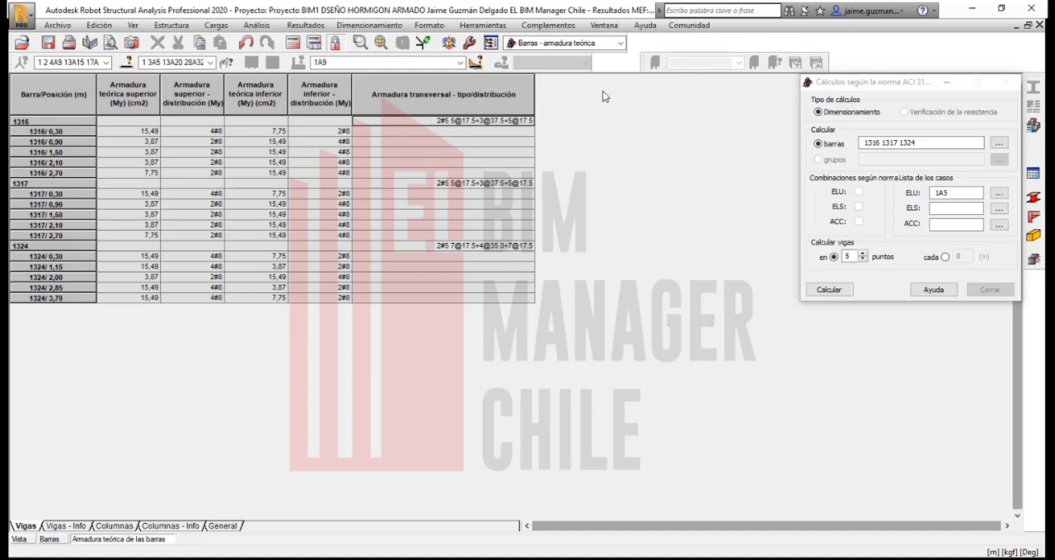
click(19, 540)
click(48, 540)
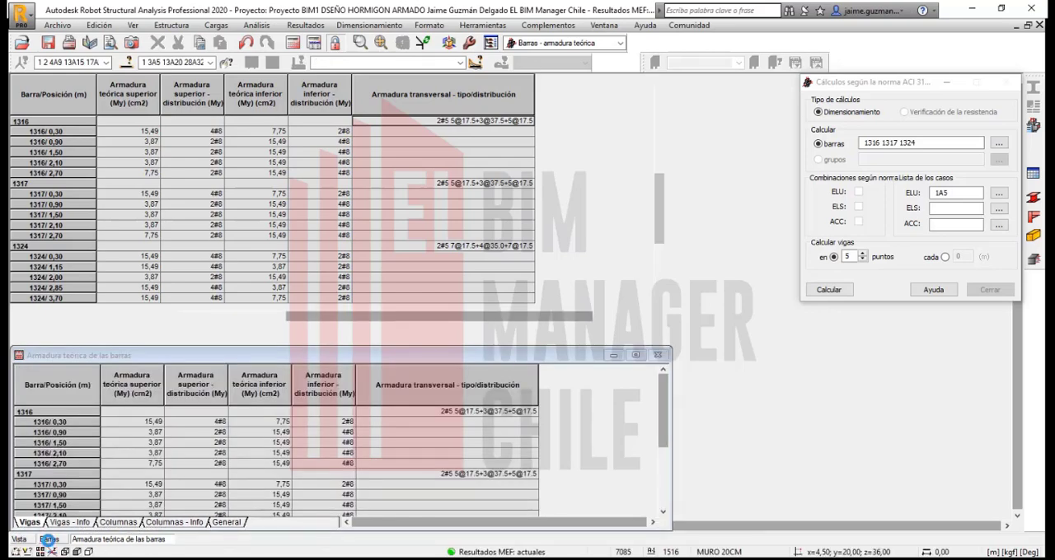
Step: Tile the model view, theoretical reinforcement table and bar table vertically and organize the windows beside the calculation dialog
scroll(244, 416, down, 1)
scroll(201, 326, down, 1)
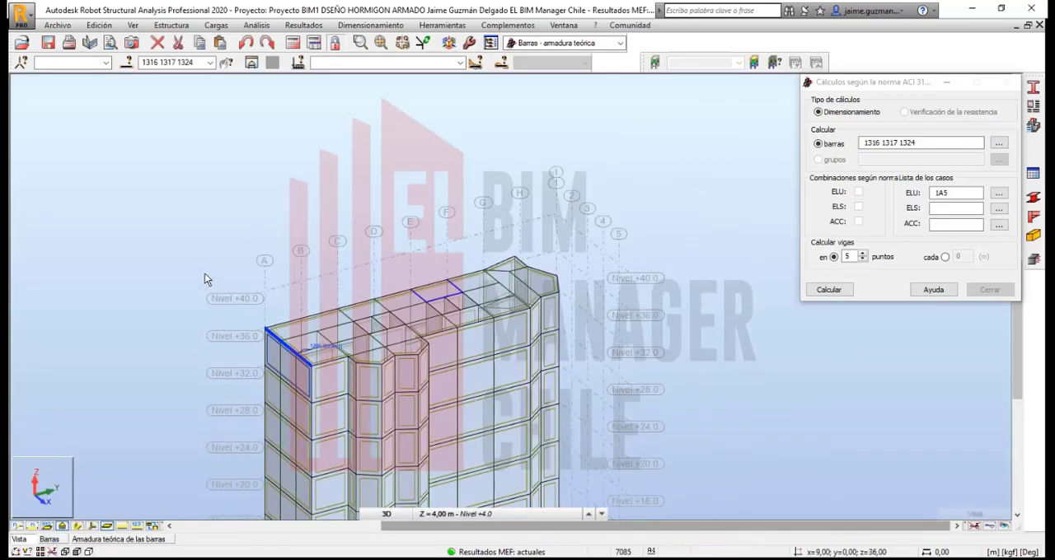
middle_drag(581, 276, 555, 148)
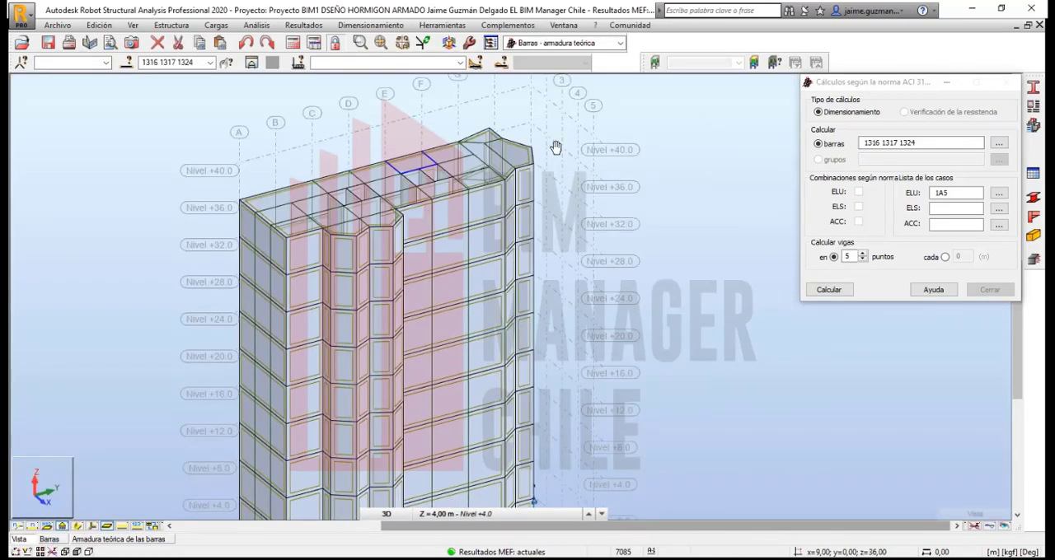
click(574, 26)
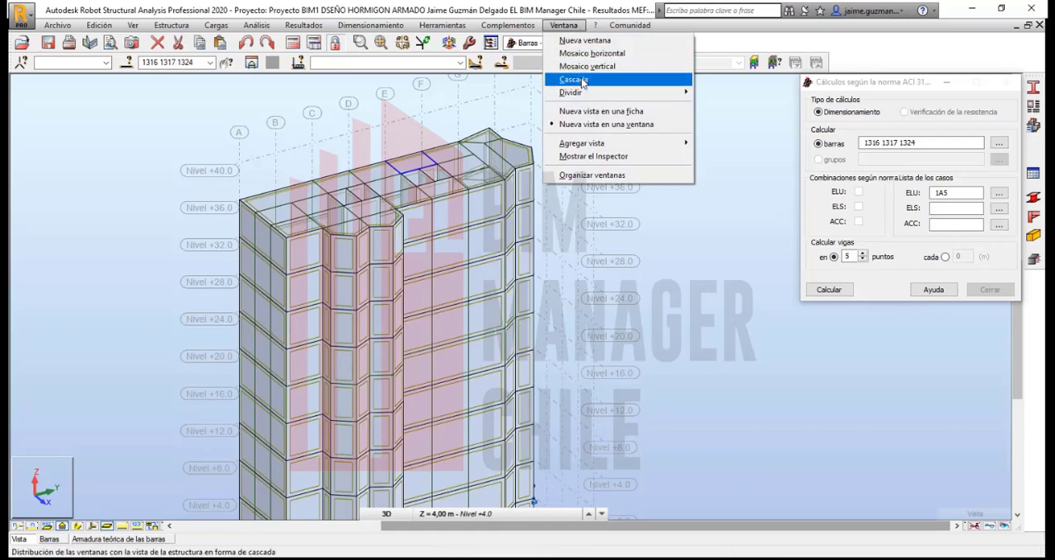
click(591, 174)
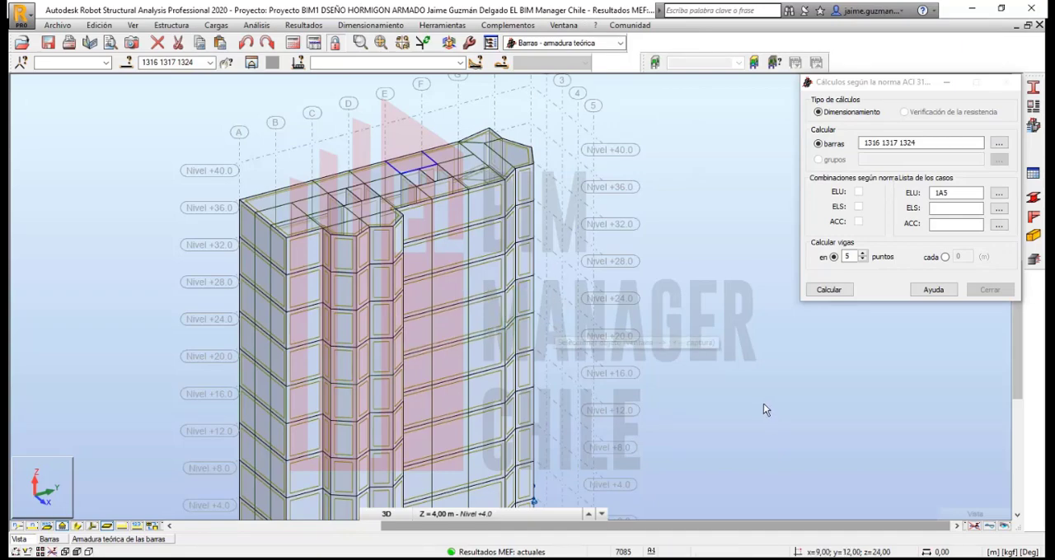
click(572, 26)
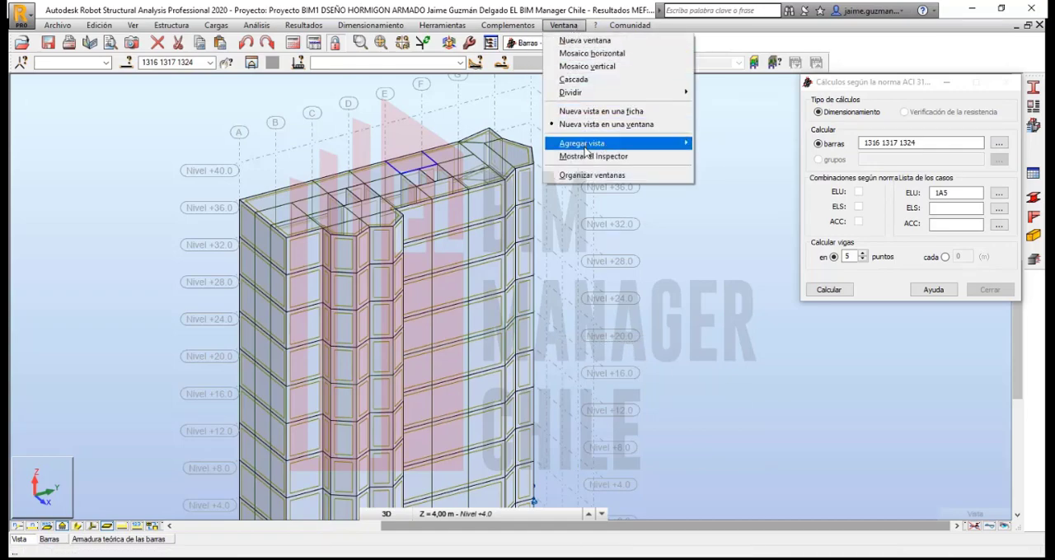
click(587, 67)
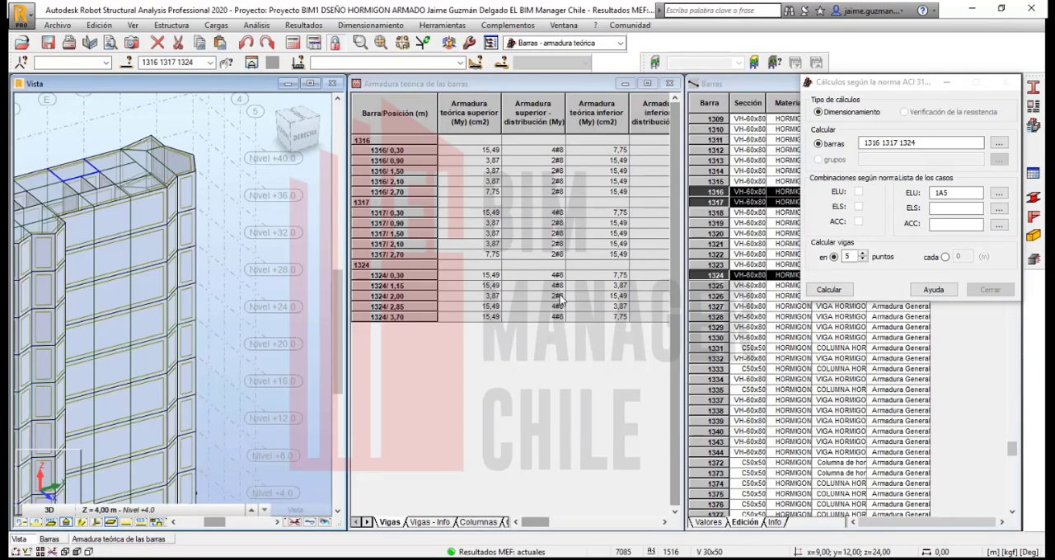
click(563, 25)
click(592, 174)
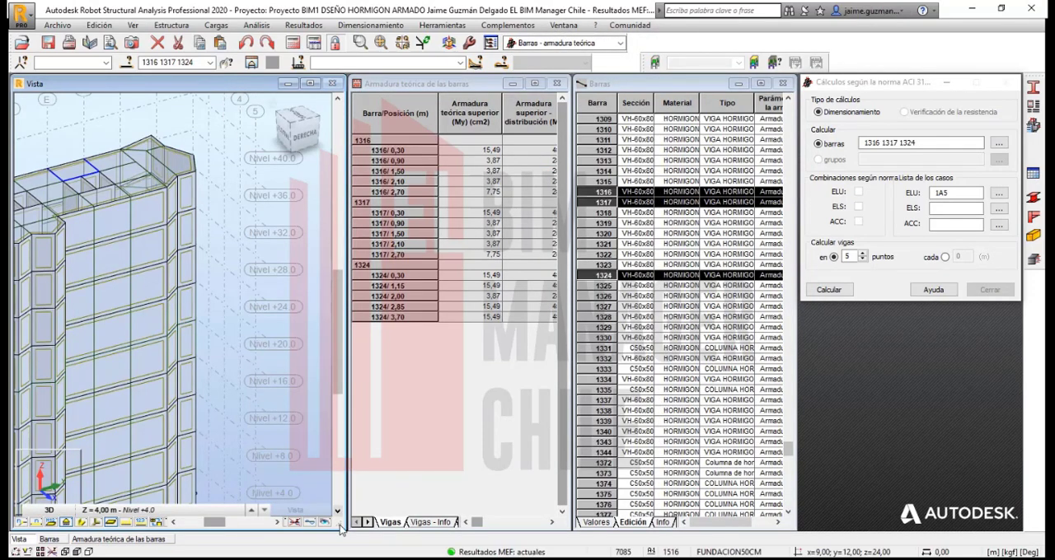
Step: Resize and rearrange the windows so the model view sits above the theoretical reinforcement table and the bar table
drag(344, 530, 452, 257)
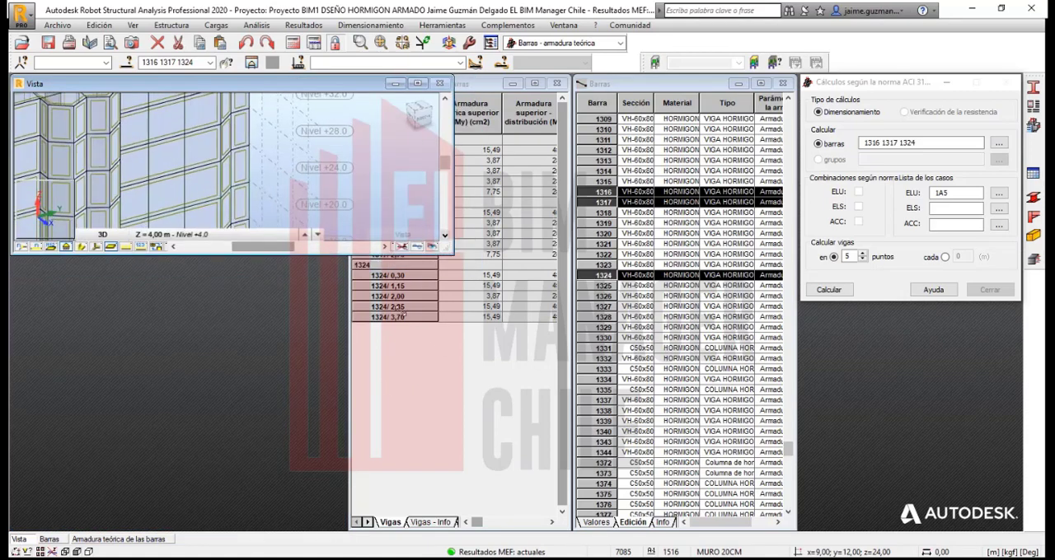
click(482, 84)
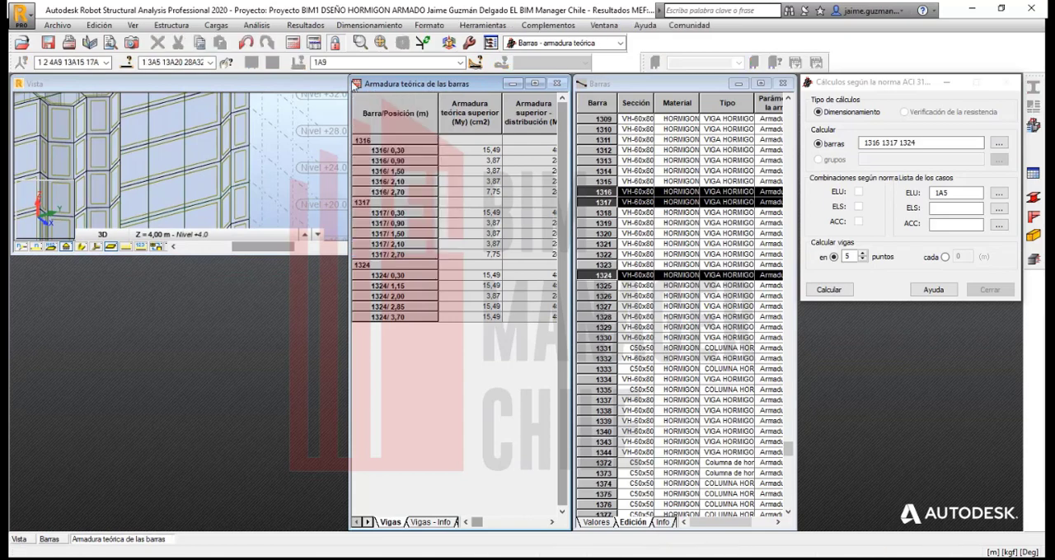
drag(347, 73, 28, 272)
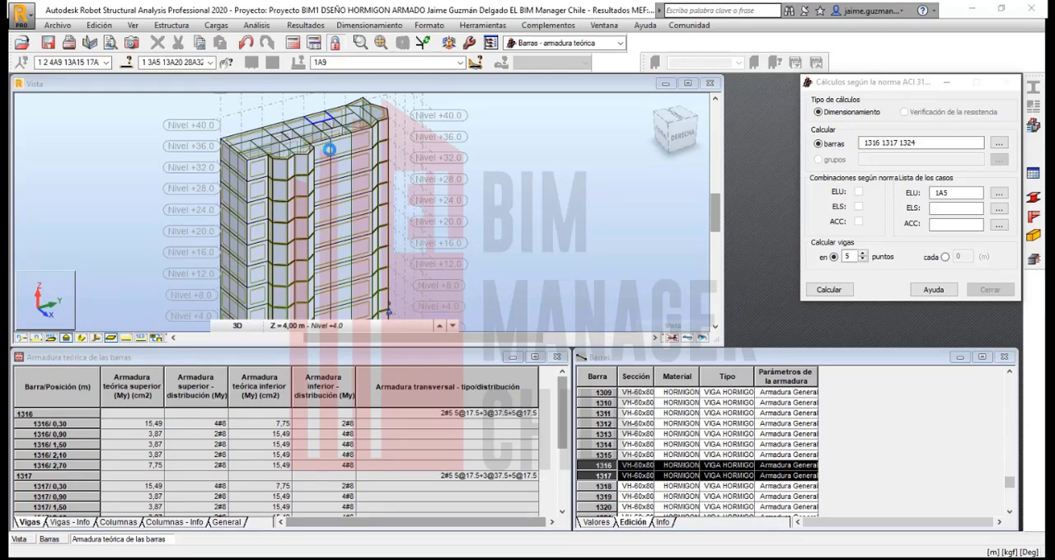
Step: Replace the bars to calculate with column 1266 on the top storey and run its theoretical reinforcement calculation
click(882, 143)
click(363, 153)
scroll(363, 153, up, 3)
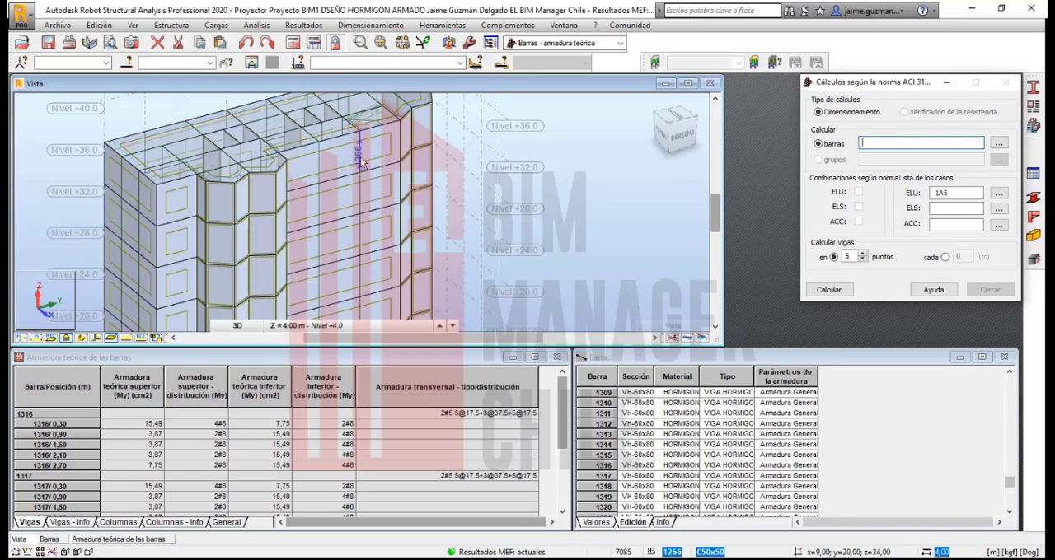
click(361, 158)
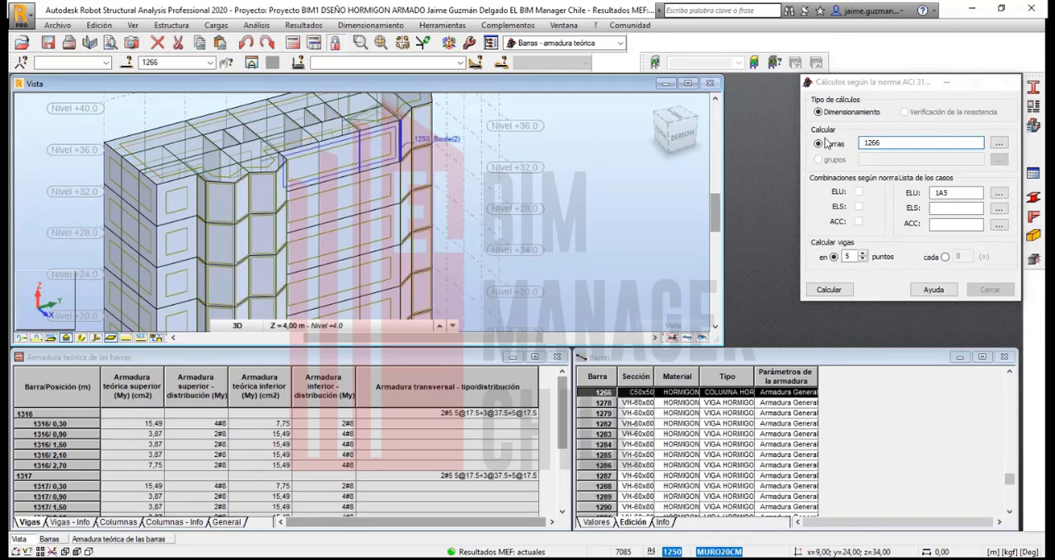
click(890, 143)
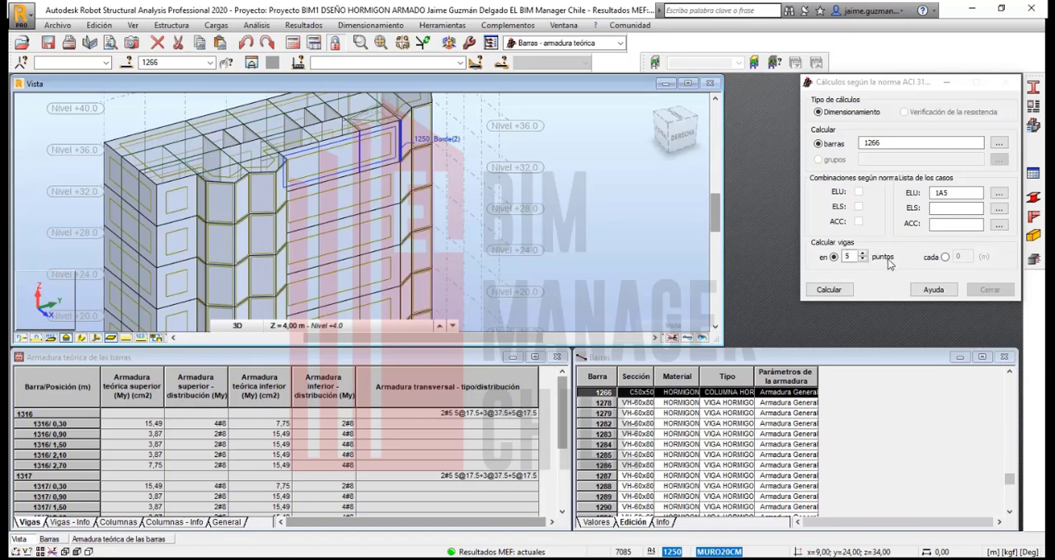
click(829, 290)
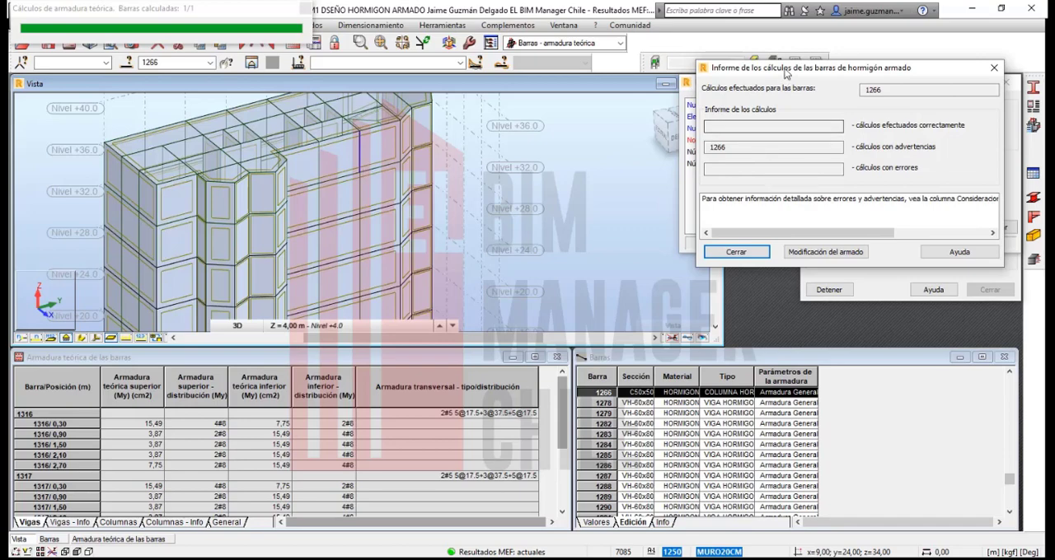
Step: Close the reinforced concrete calculation report and the calculation messages for column 1266
drag(780, 76, 441, 177)
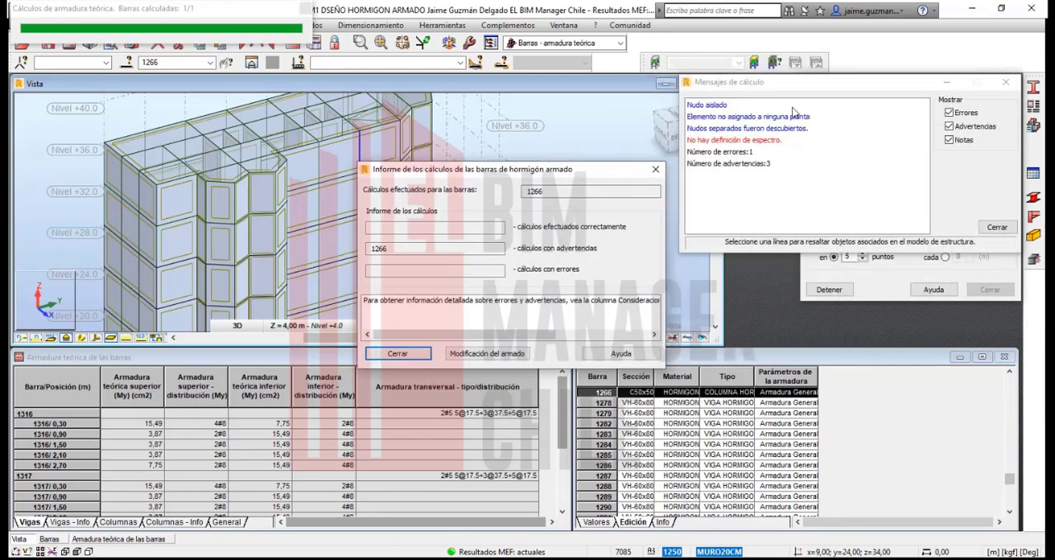
click(1007, 88)
drag(460, 175, 717, 83)
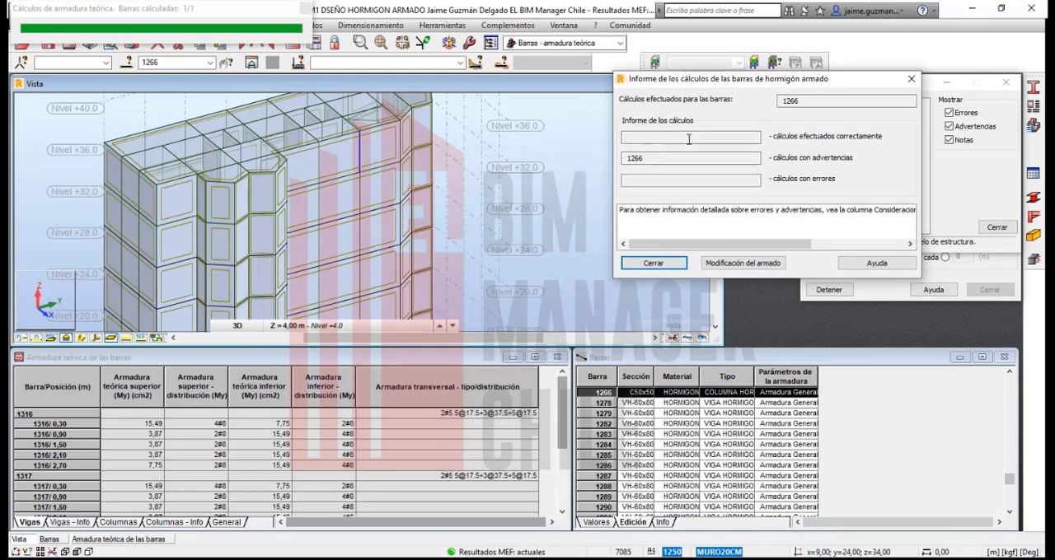
click(910, 78)
click(1006, 83)
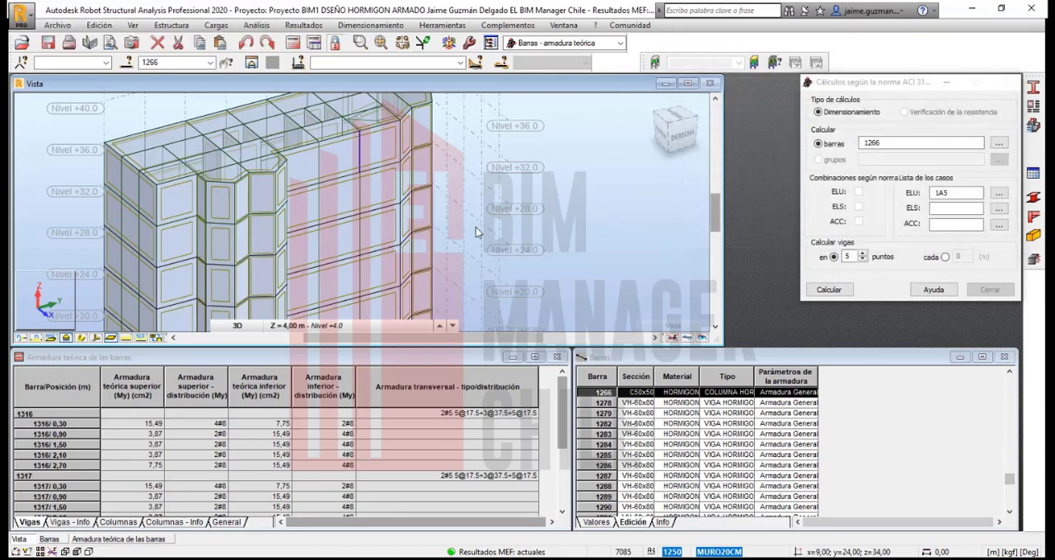
Step: Calculate the theoretical reinforcement of corner column 1011 instead of 1266, and close the report and calculation messages
middle_drag(284, 265, 420, 207)
drag(888, 143, 740, 149)
key(BackSpace)
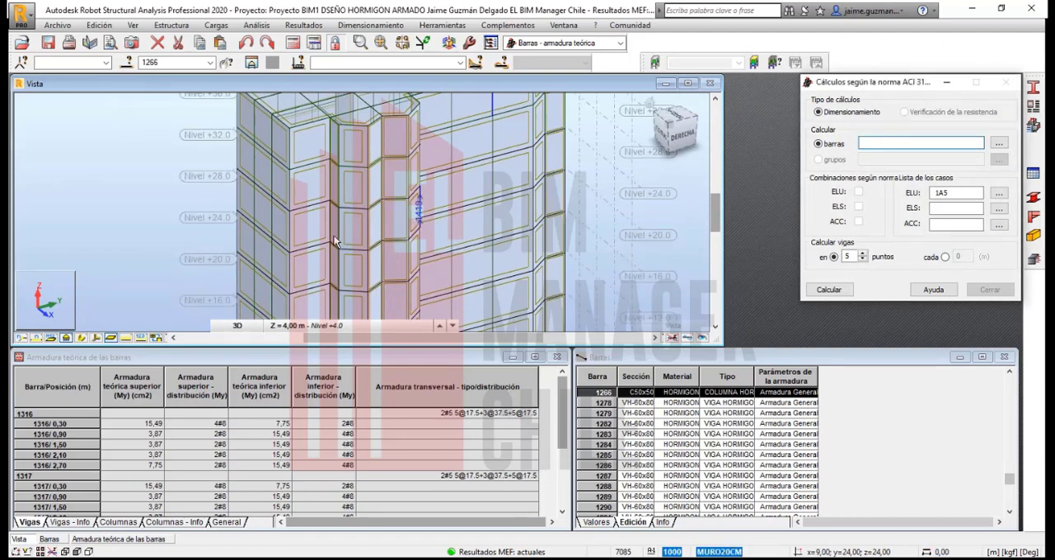
click(289, 239)
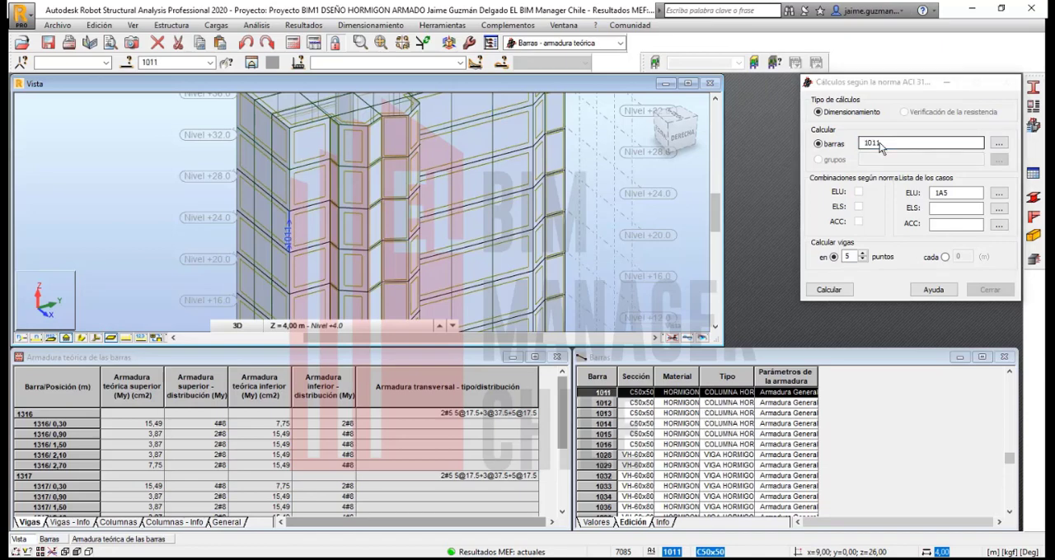
click(828, 291)
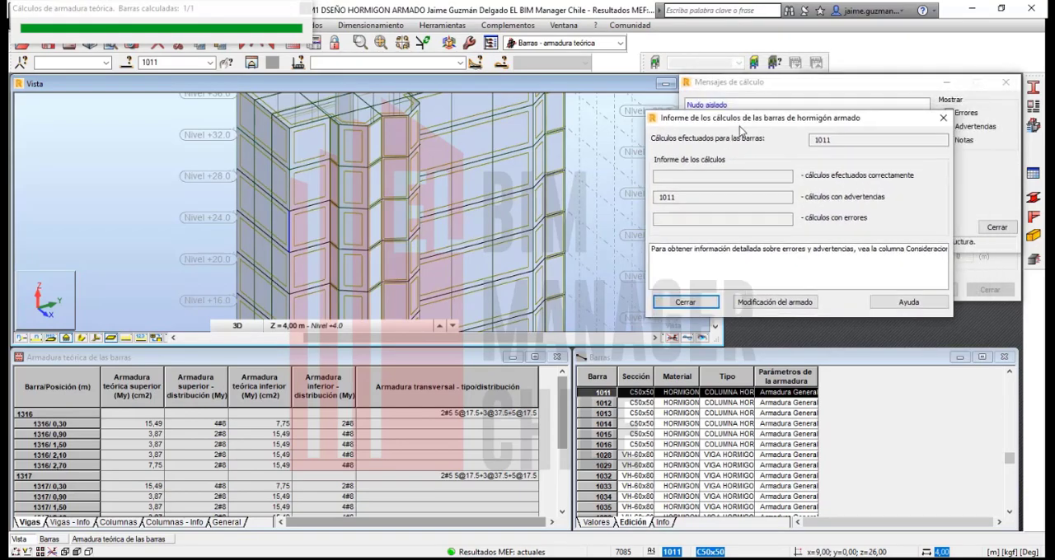
drag(746, 120, 478, 88)
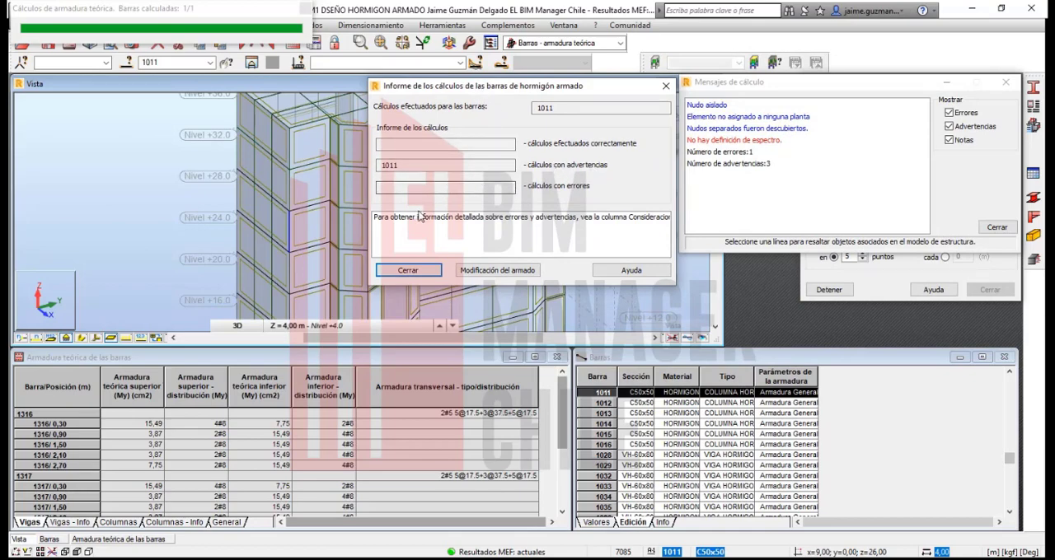
click(413, 272)
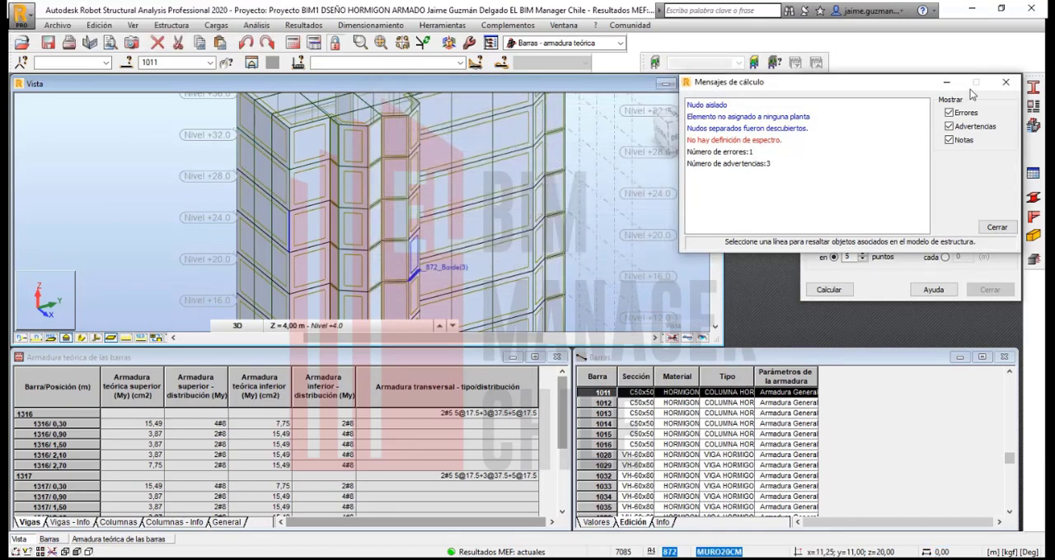
click(1005, 82)
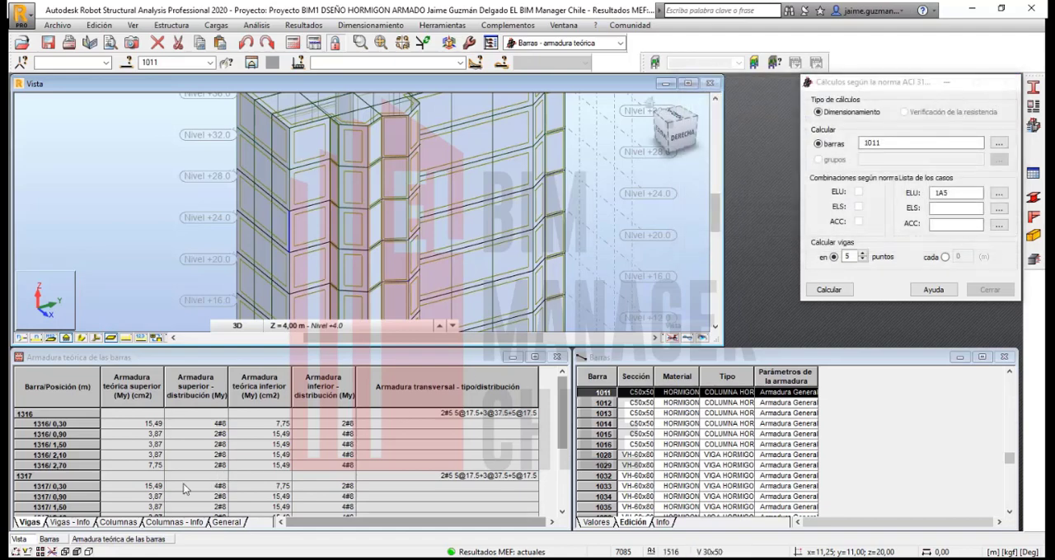
Step: Show the Columnas theoretical reinforcement results for the two calculated columns
click(123, 525)
click(121, 521)
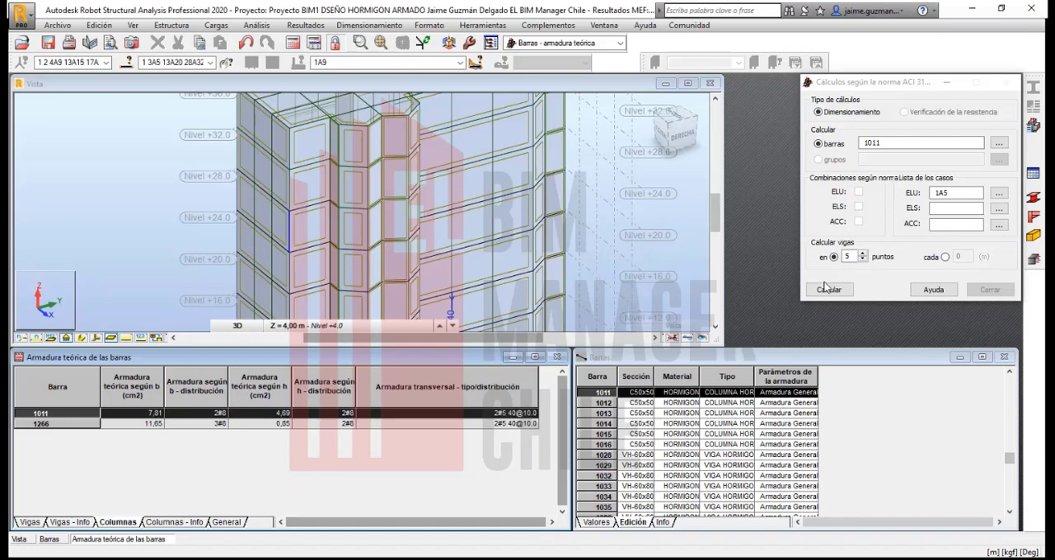
scroll(492, 239, down, 2)
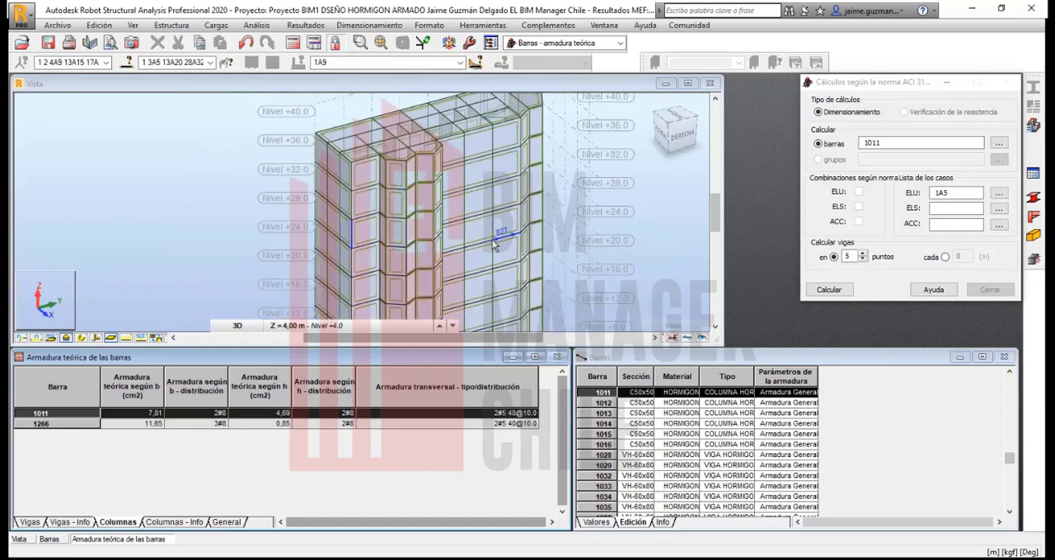